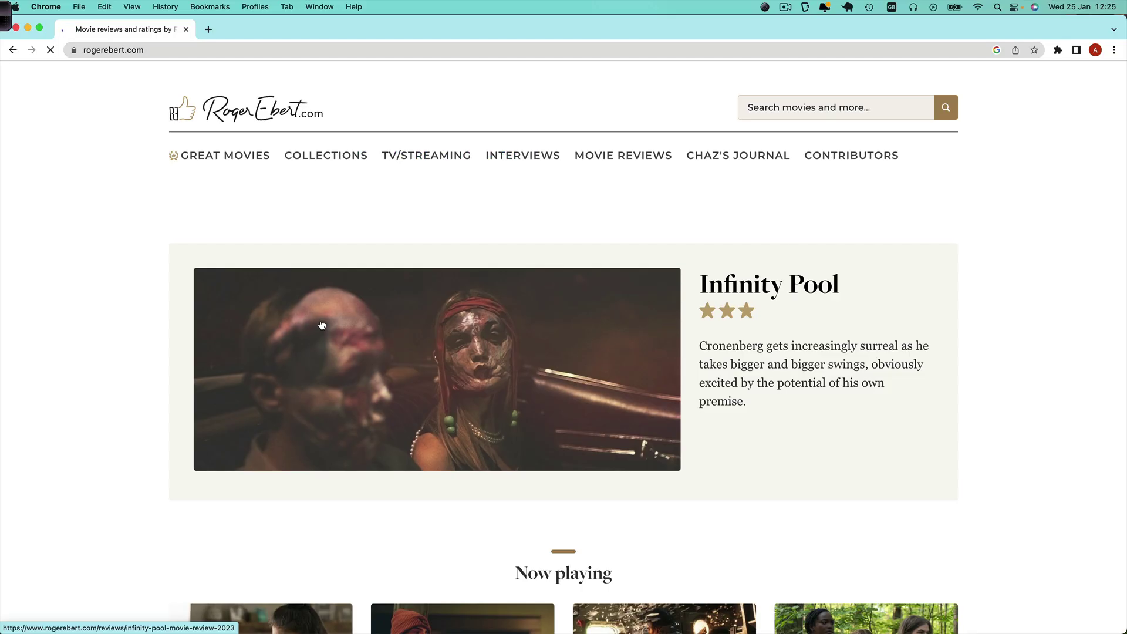
- Go to rogerebert.com's Great Movies collection to browse its film posters
{"action": "left_click", "coordinate": [217, 156]}
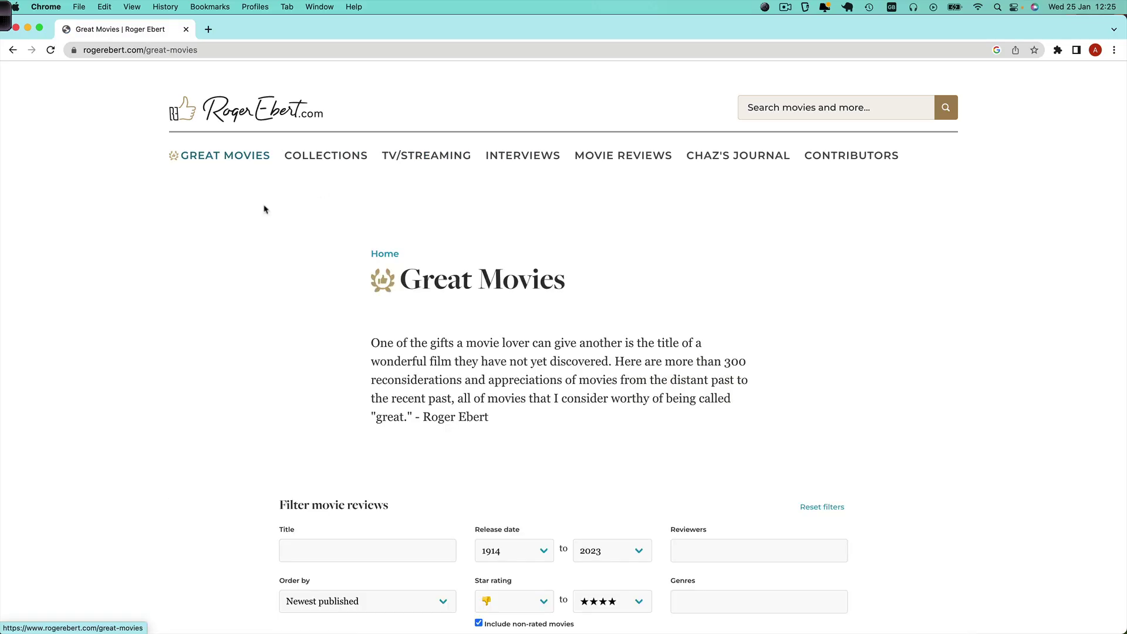
{"action": "scroll", "coordinate": [329, 308], "scroll_direction": "down", "scroll_amount": 5}
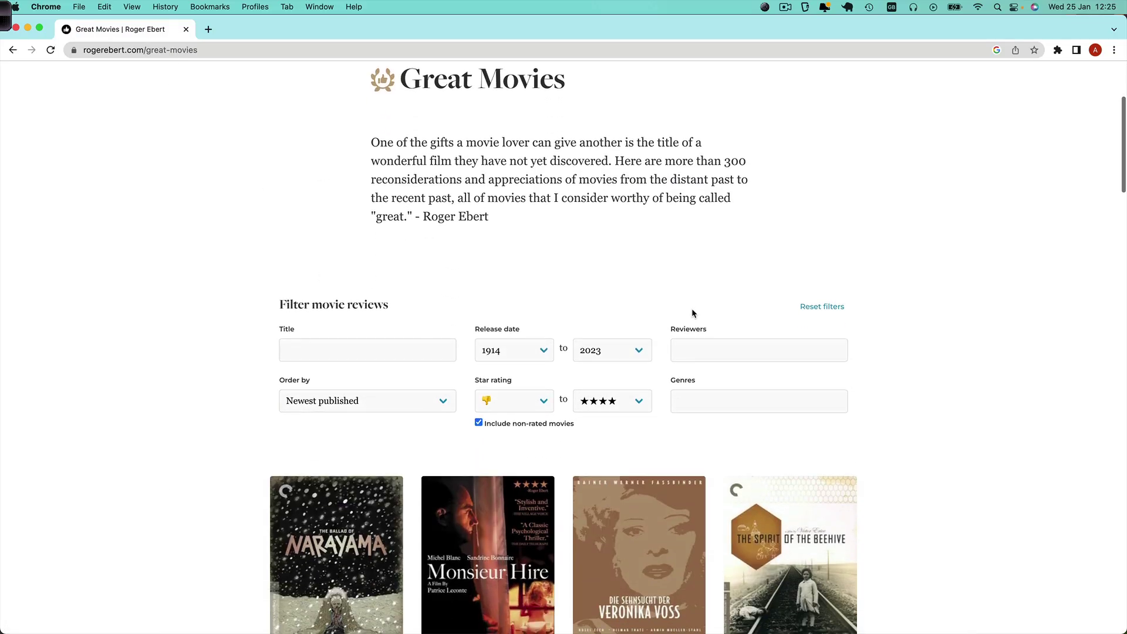
{"action": "scroll", "coordinate": [691, 308], "scroll_direction": "down", "scroll_amount": 2}
{"action": "scroll", "coordinate": [691, 309], "scroll_direction": "down", "scroll_amount": 3}
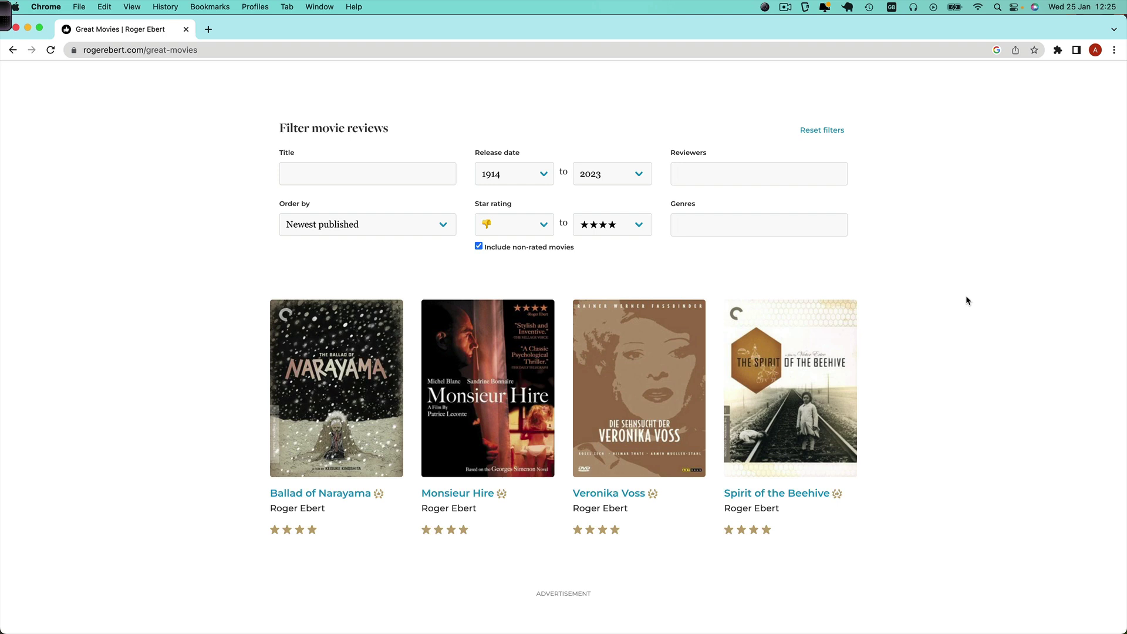
- On the goal image, label the title h1, the subtitle h2 and the divider hr
{"action": "key", "text": "super+Tab"}
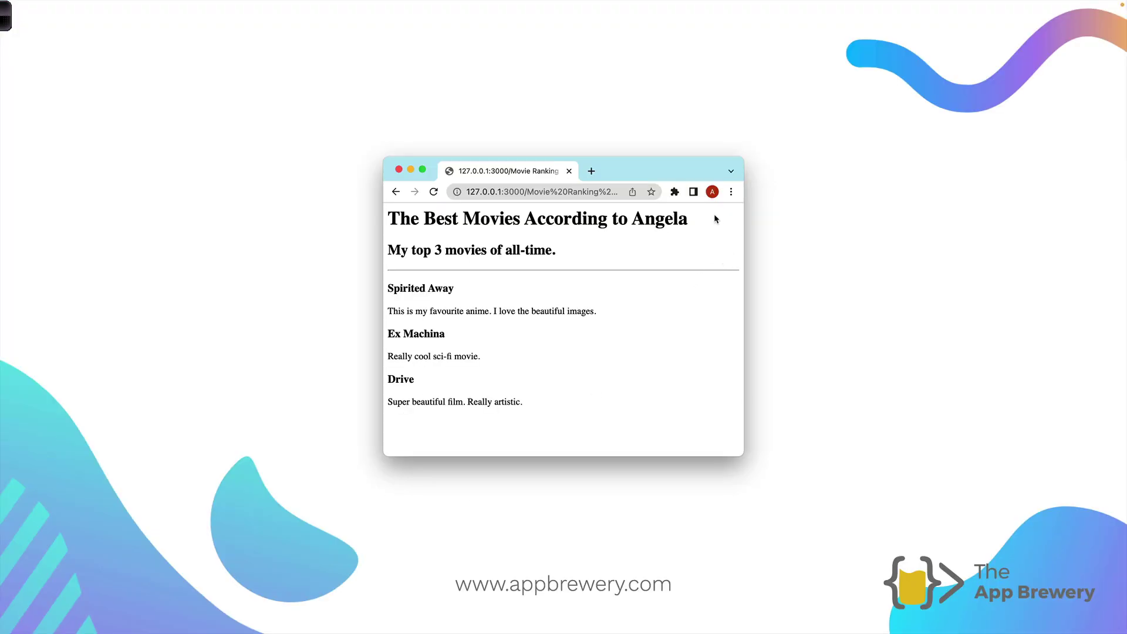
{"action": "mouse_move", "coordinate": [702, 219]}
{"action": "left_mouse_down"}
{"action": "mouse_move", "coordinate": [780, 220]}
{"action": "mouse_move", "coordinate": [804, 240]}
{"action": "mouse_move", "coordinate": [815, 220]}
{"action": "mouse_move", "coordinate": [819, 235]}
{"action": "mouse_move", "coordinate": [837, 234]}
{"action": "left_mouse_up"}
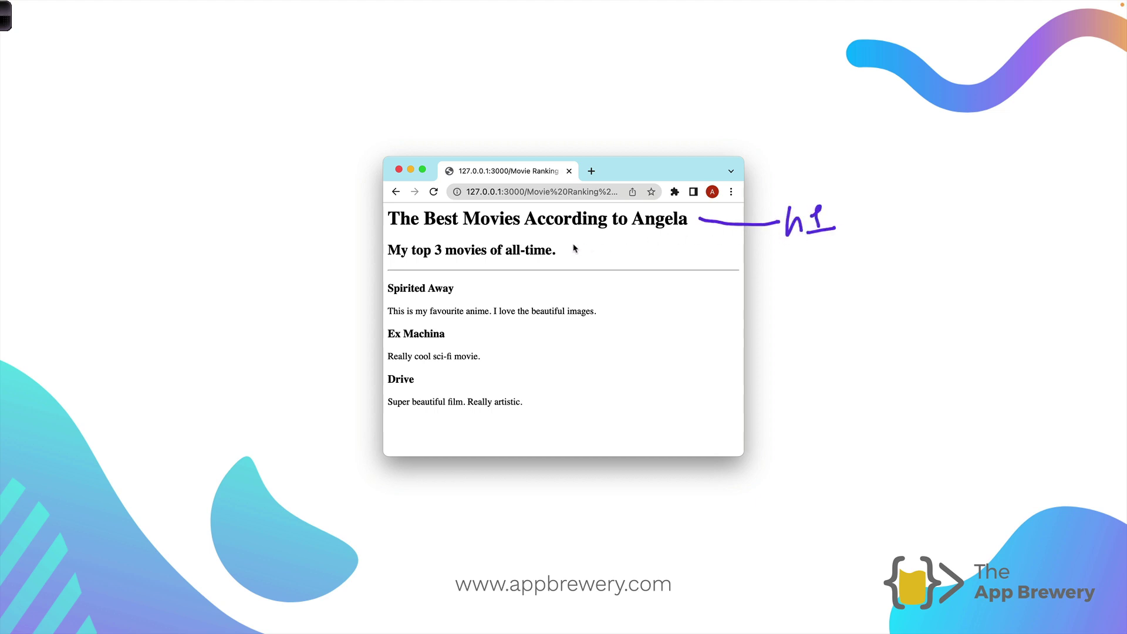
{"action": "mouse_move", "coordinate": [576, 254]}
{"action": "left_mouse_down"}
{"action": "mouse_move", "coordinate": [770, 262]}
{"action": "mouse_move", "coordinate": [785, 280]}
{"action": "mouse_move", "coordinate": [824, 277]}
{"action": "left_mouse_up"}
{"action": "left_click", "coordinate": [783, 251]}
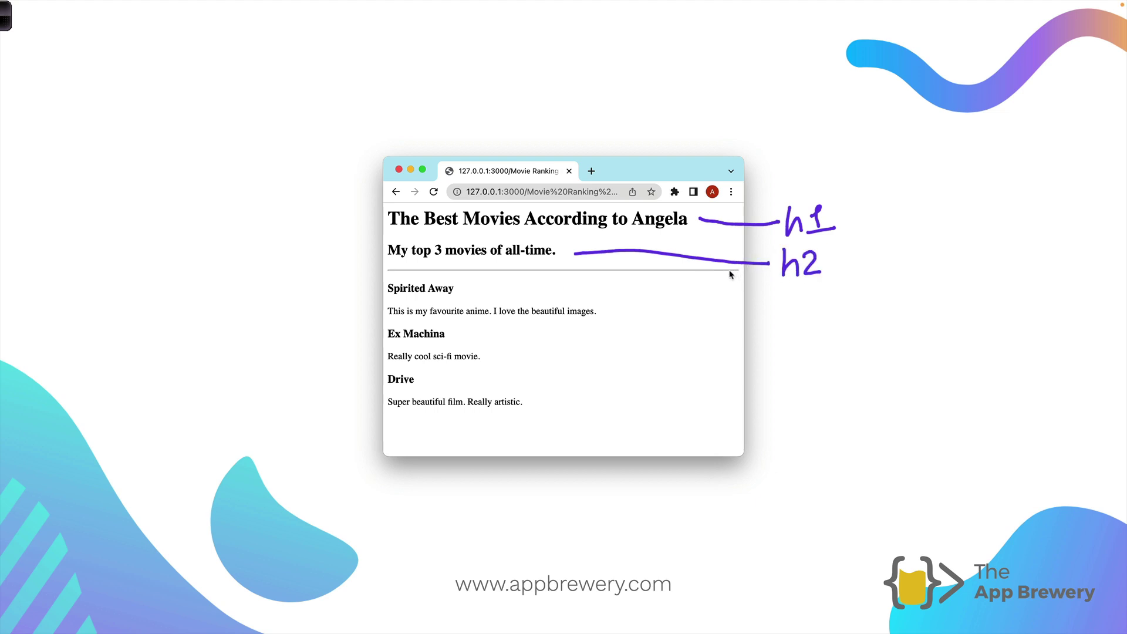
{"action": "mouse_move", "coordinate": [728, 273]}
{"action": "left_mouse_down"}
{"action": "mouse_move", "coordinate": [793, 299]}
{"action": "mouse_move", "coordinate": [801, 317]}
{"action": "mouse_move", "coordinate": [836, 301]}
{"action": "left_mouse_up"}
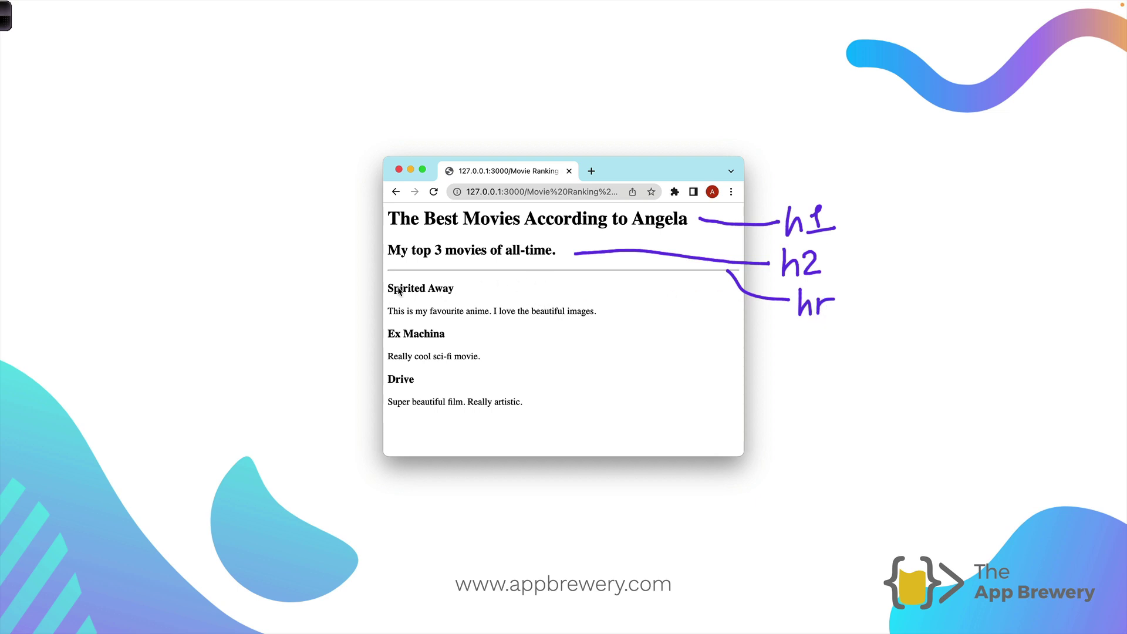
- Mark the Spirited Away, Ex Machina and Drive movie names as h3 headings
{"action": "left_click_drag", "start_coordinate": [384, 286], "coordinate": [354, 286]}
{"action": "left_click_drag", "start_coordinate": [382, 333], "coordinate": [351, 336]}
{"action": "left_click_drag", "start_coordinate": [384, 380], "coordinate": [343, 384]}
{"action": "mouse_move", "coordinate": [309, 277]}
{"action": "left_mouse_down"}
{"action": "mouse_move", "coordinate": [316, 296]}
{"action": "mouse_move", "coordinate": [340, 288]}
{"action": "left_mouse_up"}
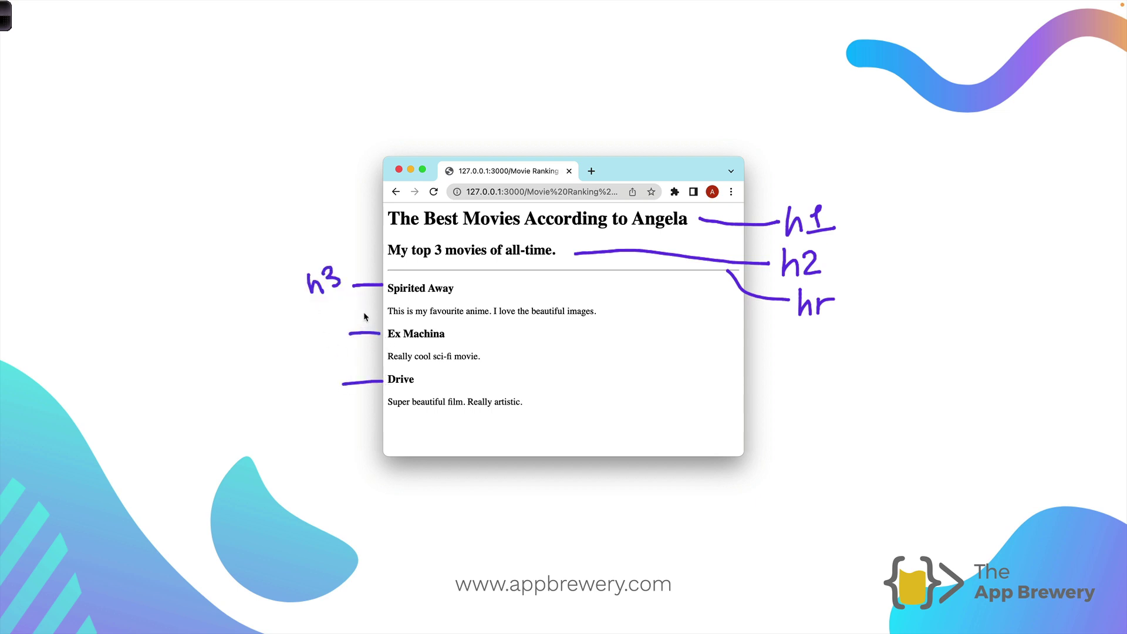
- Bracket the first two movie descriptions and label them as p paragraphs
{"action": "mouse_move", "coordinate": [393, 300]}
{"action": "left_mouse_down"}
{"action": "mouse_move", "coordinate": [379, 301]}
{"action": "mouse_move", "coordinate": [387, 321]}
{"action": "left_mouse_up"}
{"action": "left_click_drag", "start_coordinate": [315, 323], "coordinate": [323, 328]}
{"action": "mouse_move", "coordinate": [385, 344]}
{"action": "left_mouse_down"}
{"action": "mouse_move", "coordinate": [373, 349]}
{"action": "mouse_move", "coordinate": [387, 366]}
{"action": "left_mouse_up"}
{"action": "mouse_move", "coordinate": [322, 354]}
{"action": "left_mouse_down"}
{"action": "mouse_move", "coordinate": [383, 410]}
{"action": "mouse_move", "coordinate": [335, 428]}
{"action": "mouse_move", "coordinate": [338, 416]}
{"action": "left_mouse_up"}
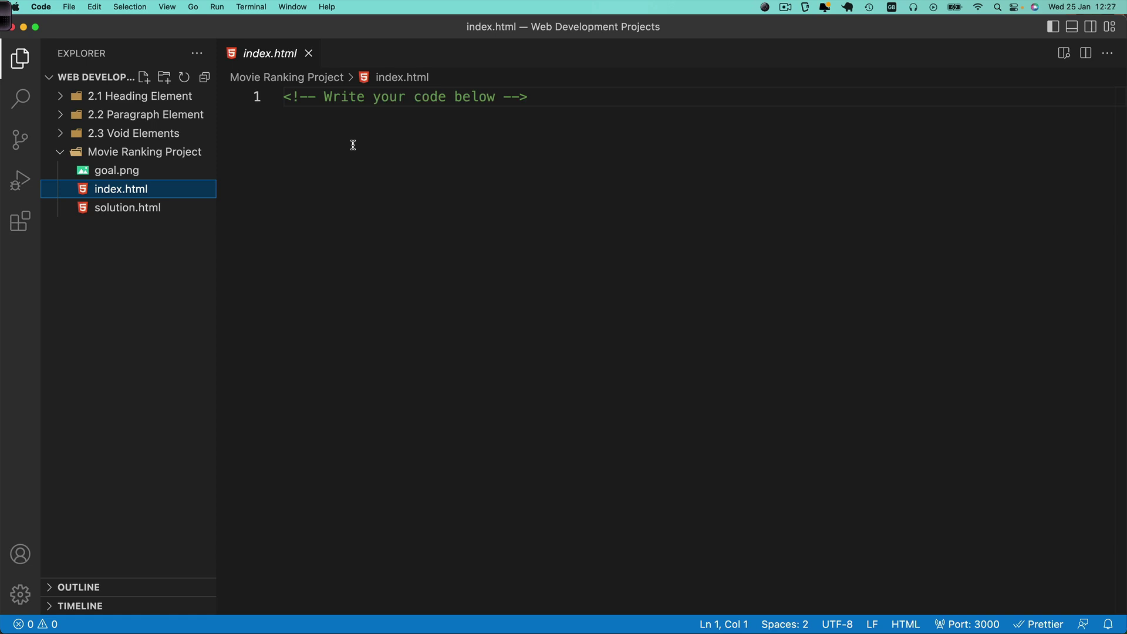
- Start a live preview of index.html and return to line 2 to write the h1 heading
{"action": "left_click", "coordinate": [152, 171]}
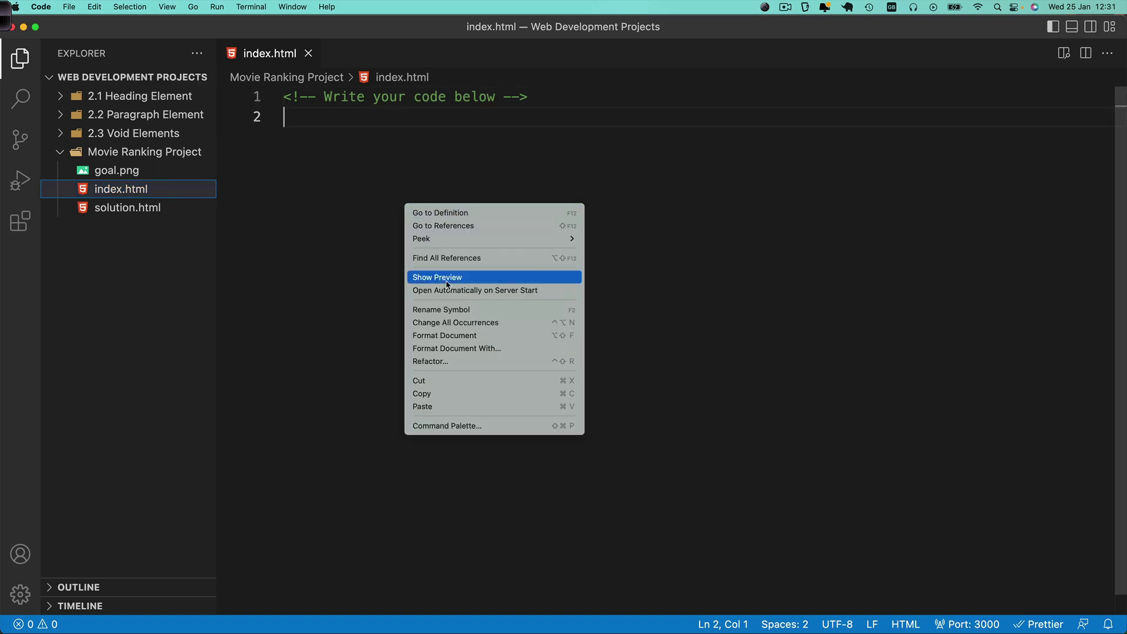
{"action": "left_click", "coordinate": [446, 278]}
{"action": "left_click", "coordinate": [396, 123]}
{"action": "type", "text": "<"}
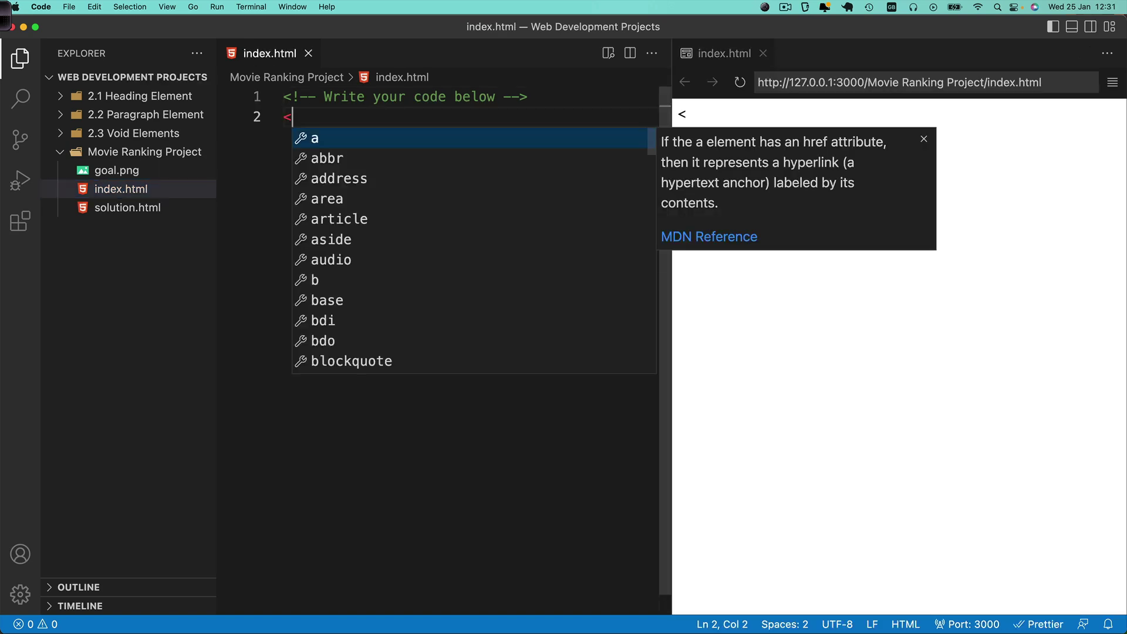
{"action": "type", "text": "h1></h1>"}
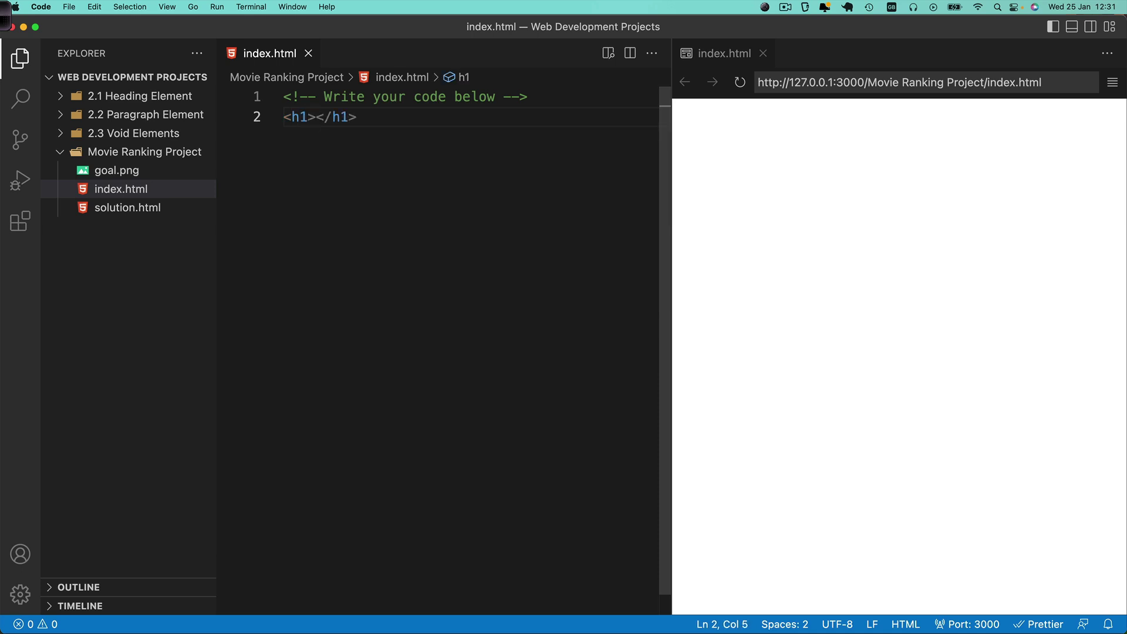
{"action": "type", "text": "Top Movies of"}
{"action": "type", "text": " All"}
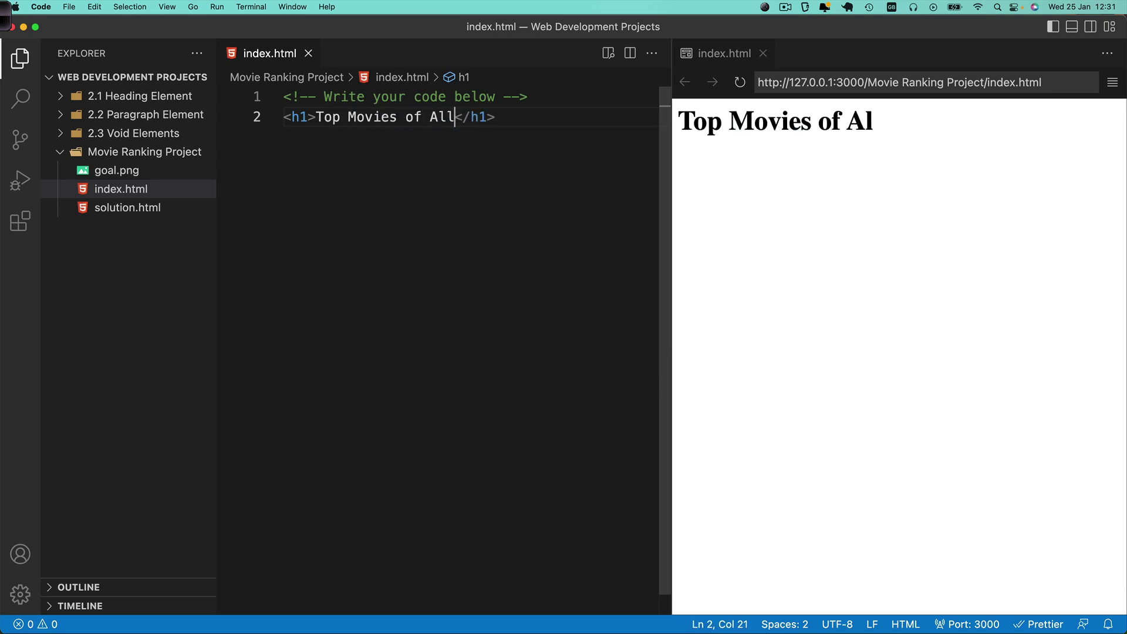
{"action": "type", "text": " Time Acco"}
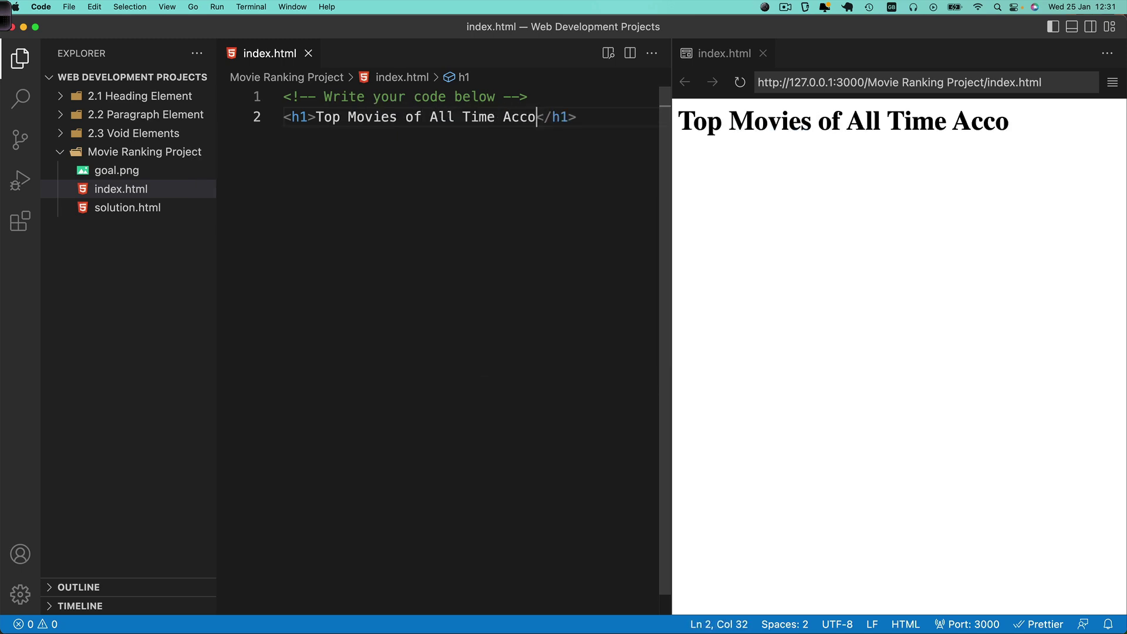
{"action": "type", "text": "rding to Angel"}
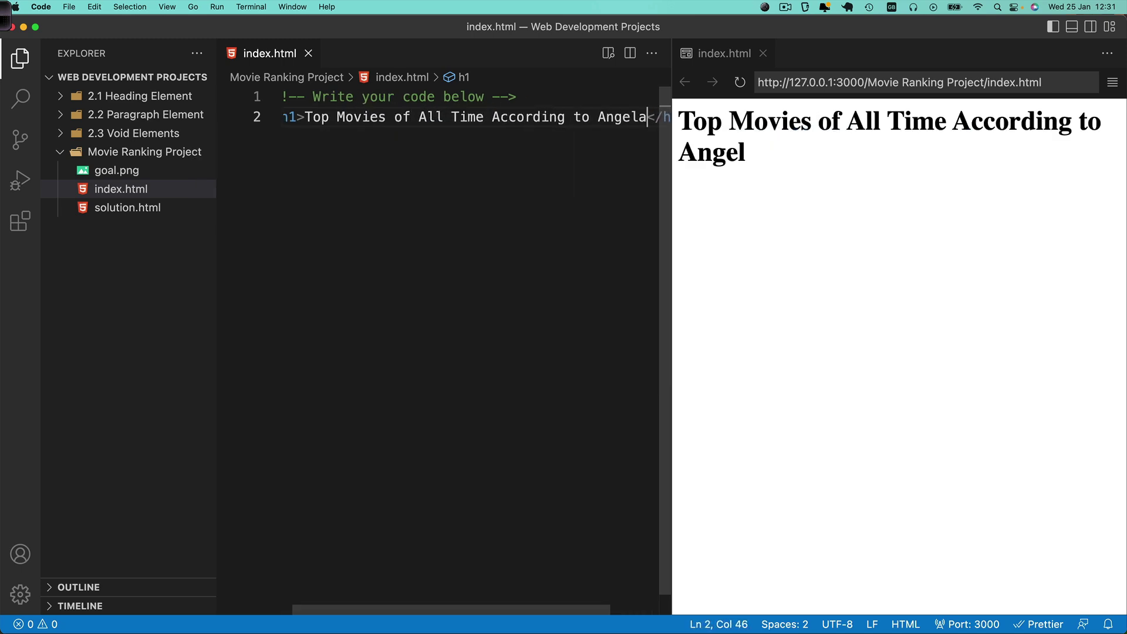
{"action": "type", "text": "a"}
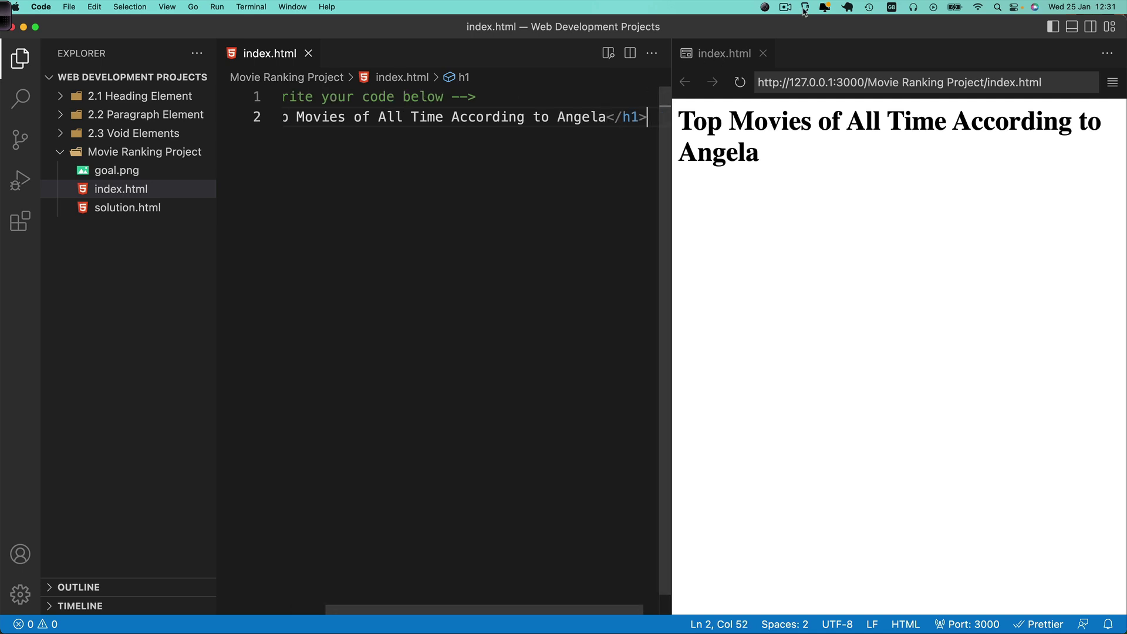
- Add the 'My best 3 movies.' h2 subtitle and an hr divider on their own lines
{"action": "key", "text": "Return"}
{"action": "type", "text": "<h2>"}
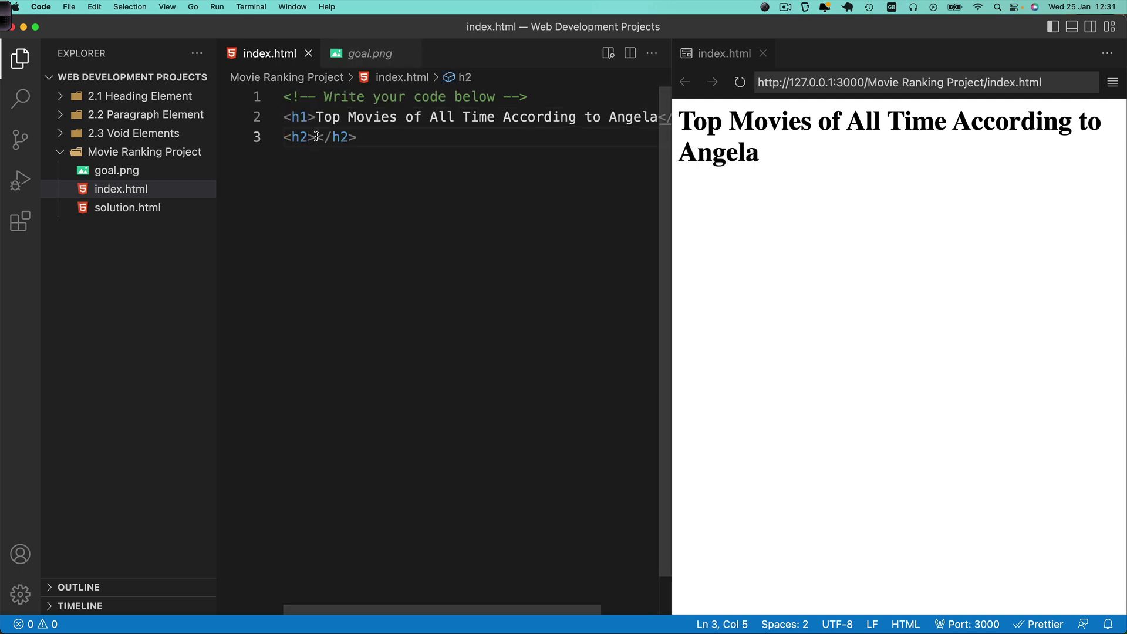
{"action": "type", "text": "My best"}
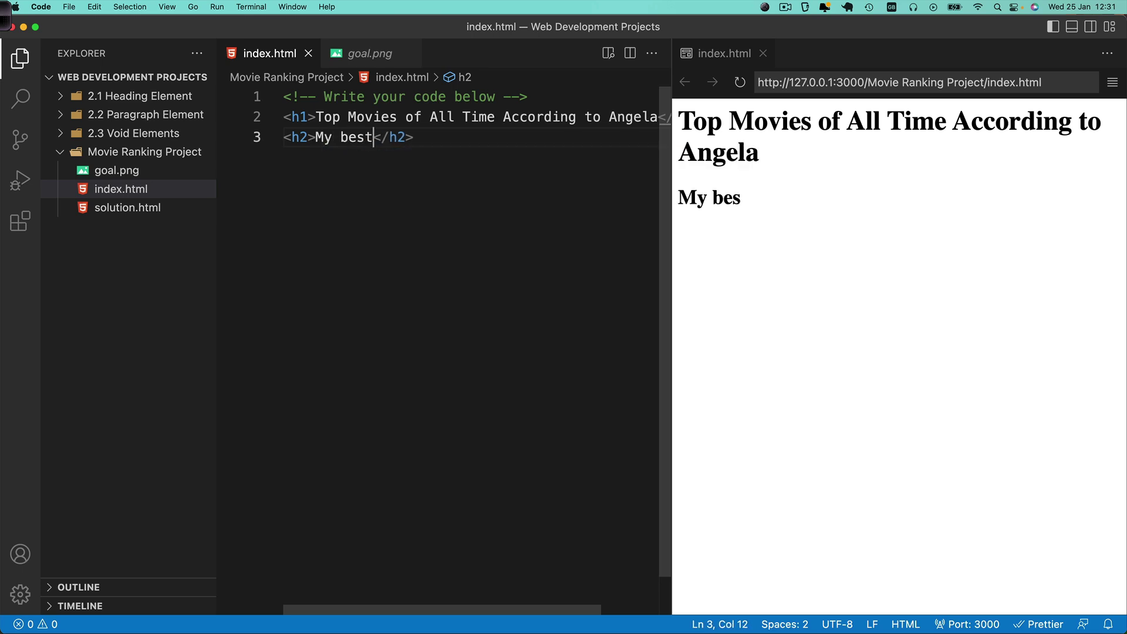
{"action": "type", "text": " 3 mov"}
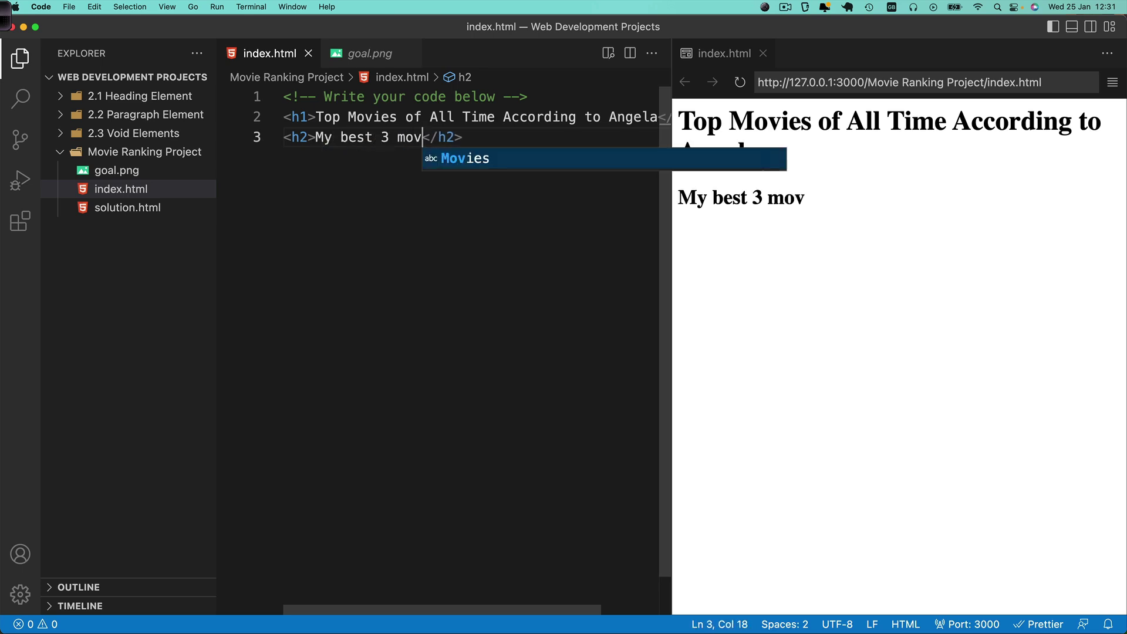
{"action": "type", "text": "ies."}
{"action": "left_click", "coordinate": [499, 162]}
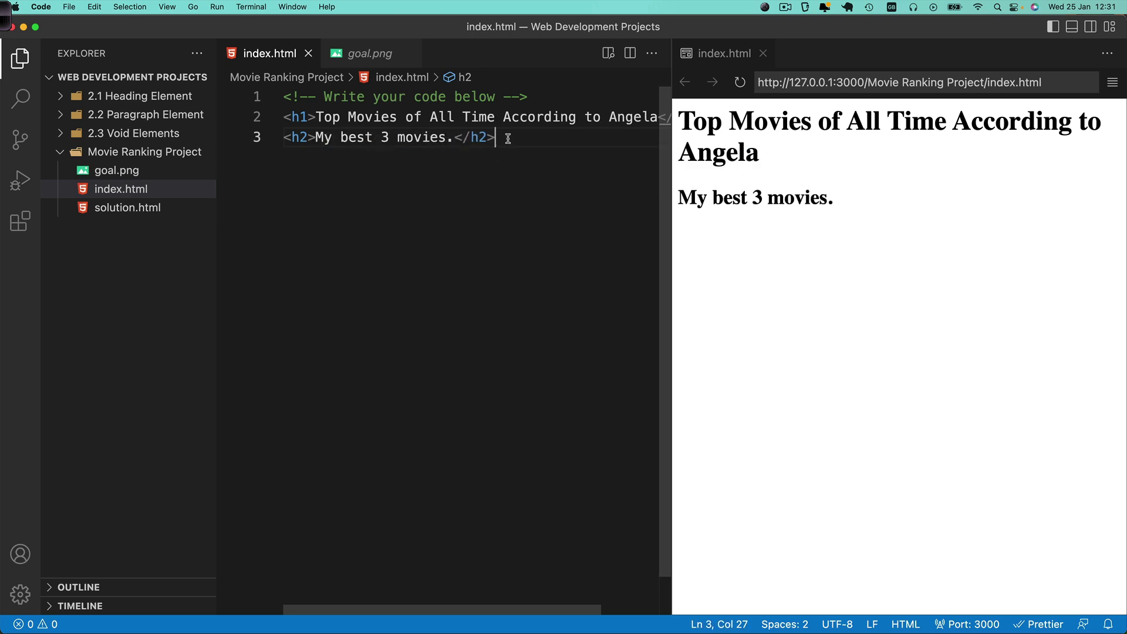
{"action": "key", "text": "Return"}
{"action": "type", "text": "<h"}
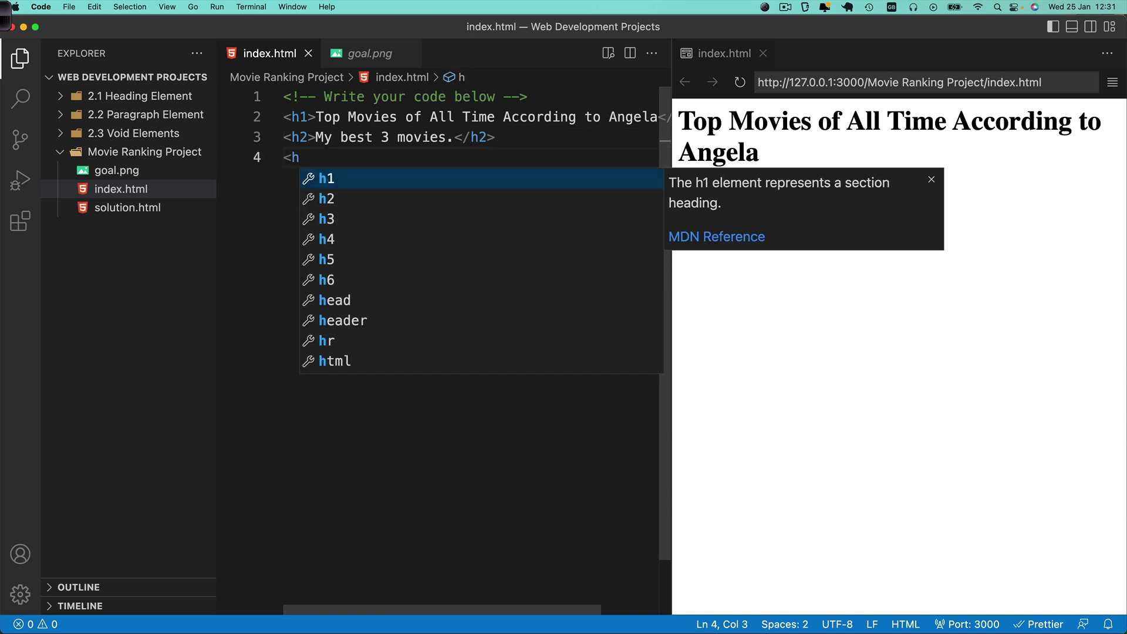
{"action": "type", "text": "r>"}
{"action": "key", "text": "Return"}
{"action": "key", "text": "Return"}
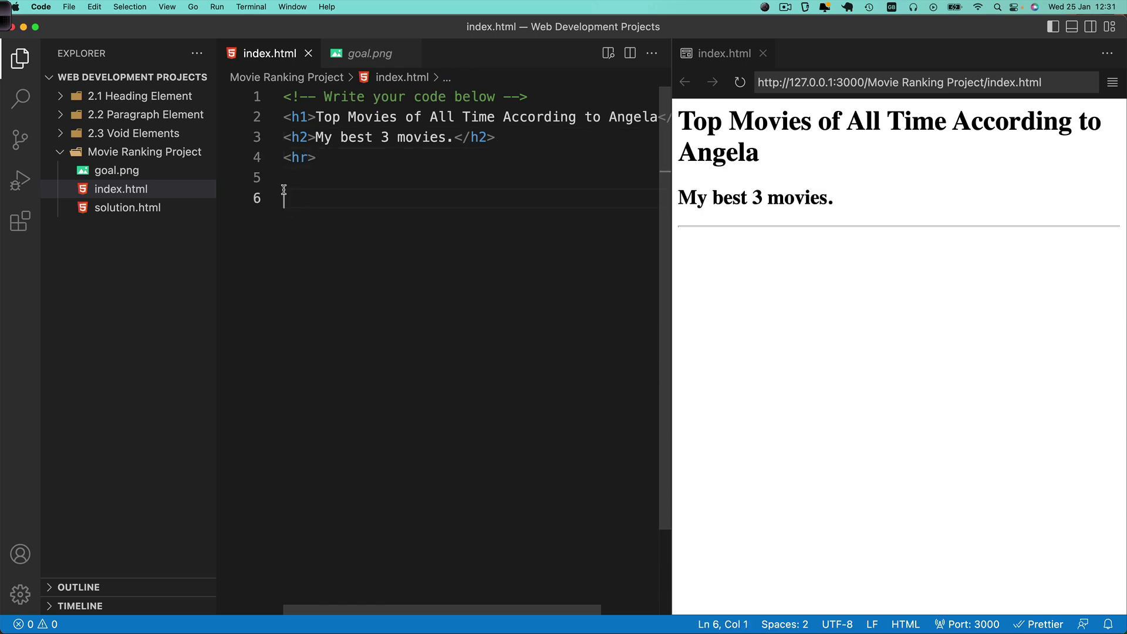
{"action": "type", "text": "<h3"}
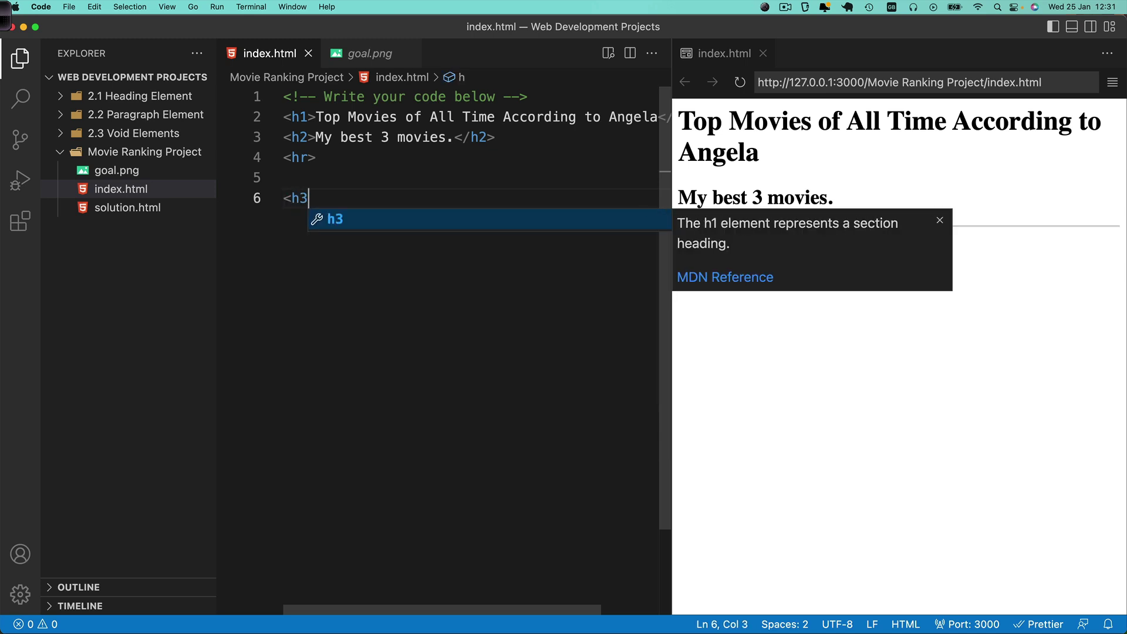
{"action": "type", "text": "></h3>"}
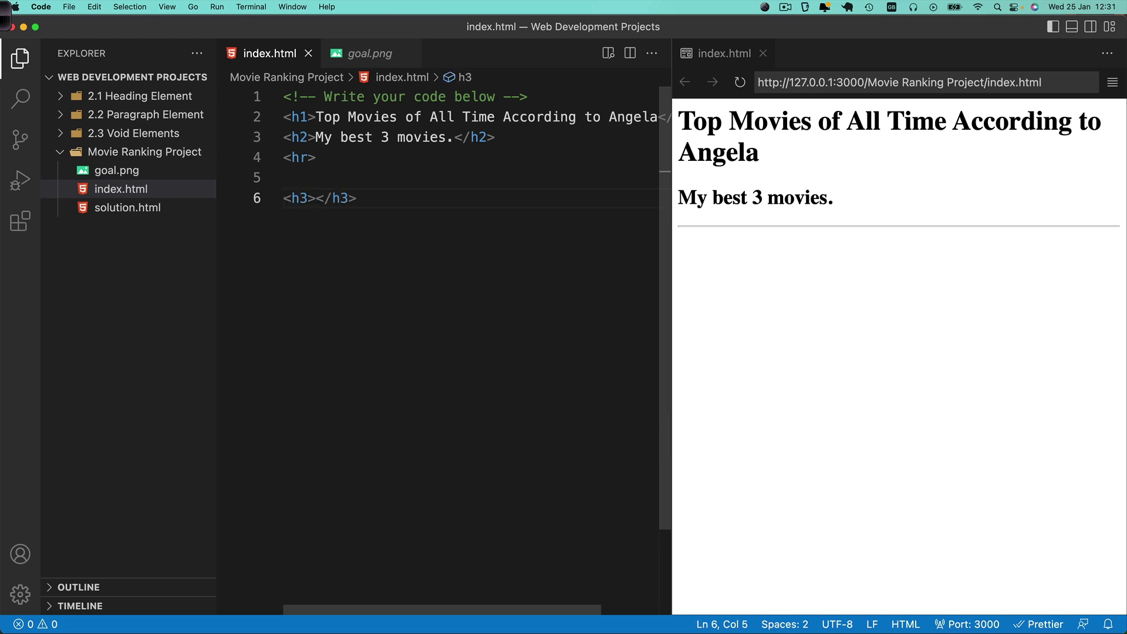
{"action": "type", "text": "Spriti"}
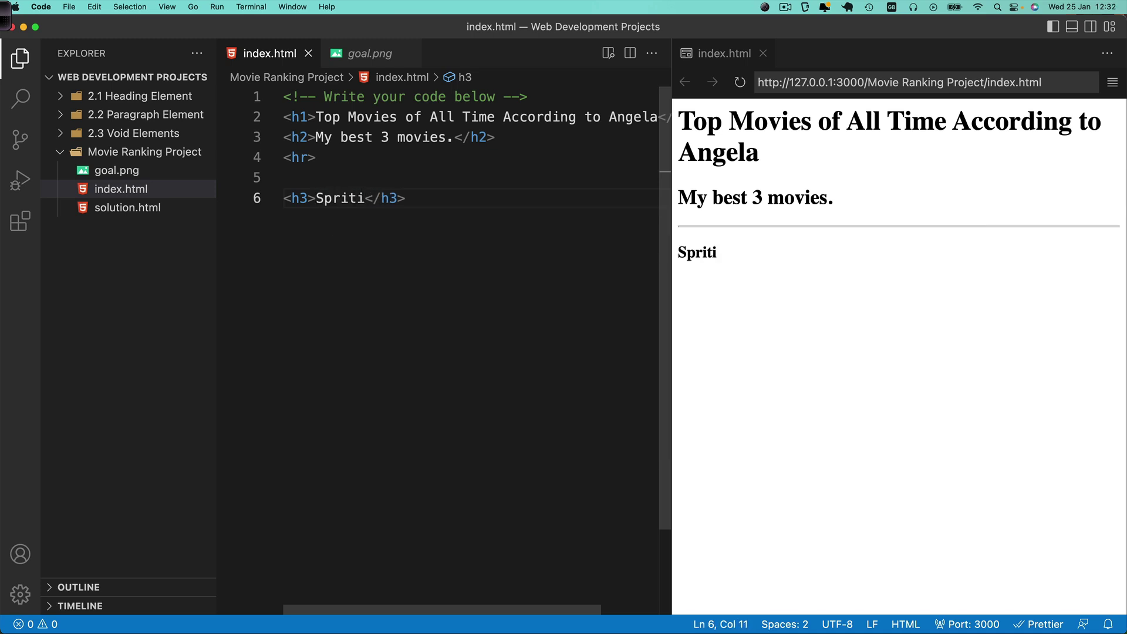
{"action": "type", "text": "e"}
- Add the Sprited Away h3 with the paragraph 'Favourite anime.' and a blank line before Ex Machina
{"action": "key", "text": "BackSpace"}
{"action": "key", "text": "BackSpace"}
{"action": "type", "text": "e"}
{"action": "type", "text": "d Away"}
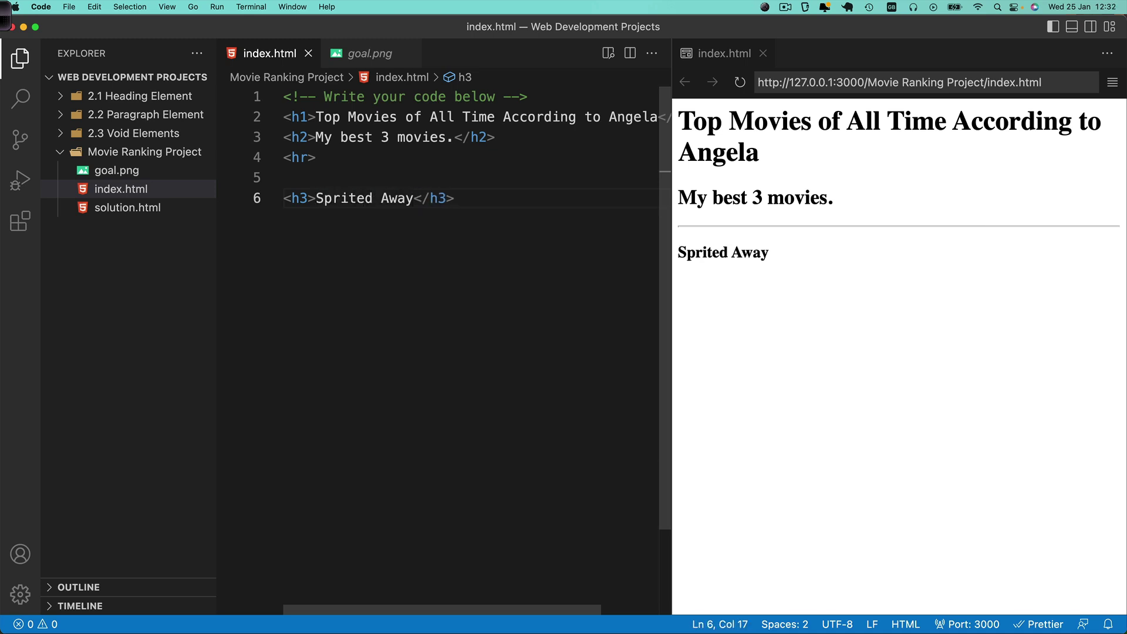
{"action": "key", "text": "End"}
{"action": "key", "text": "Return"}
{"action": "type", "text": "<"}
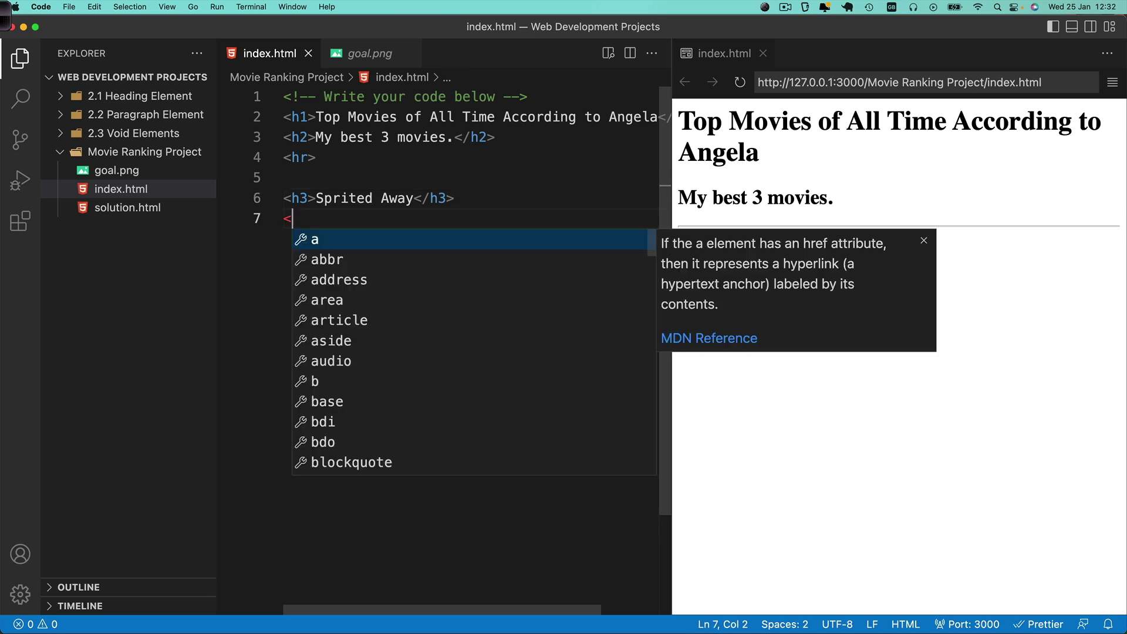
{"action": "type", "text": "p>F</p>"}
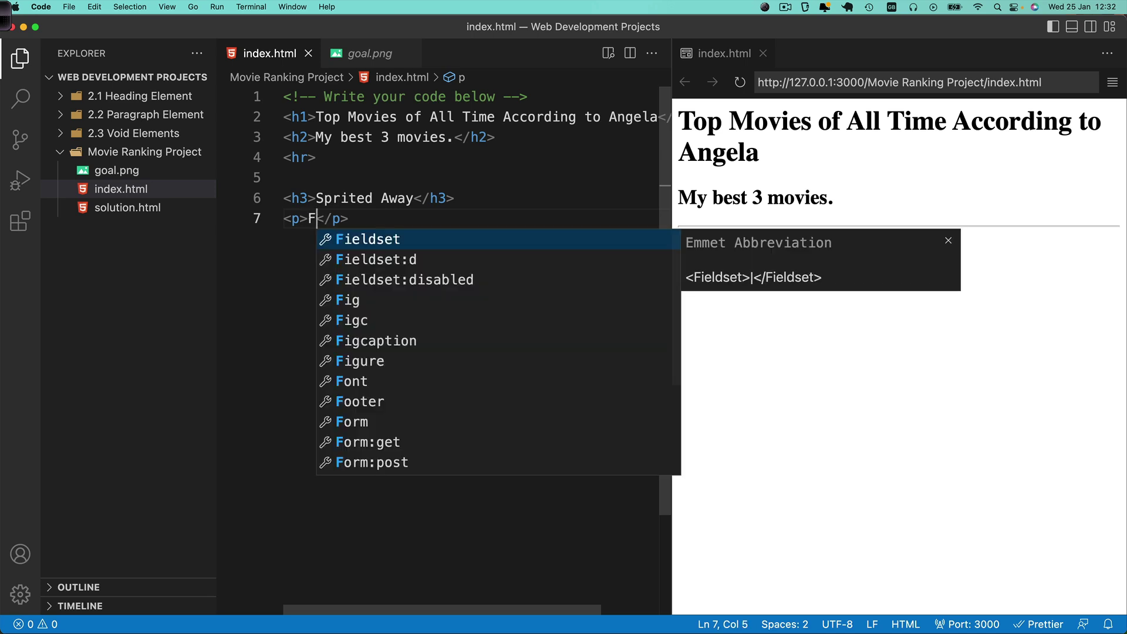
{"action": "type", "text": "Favourite ani"}
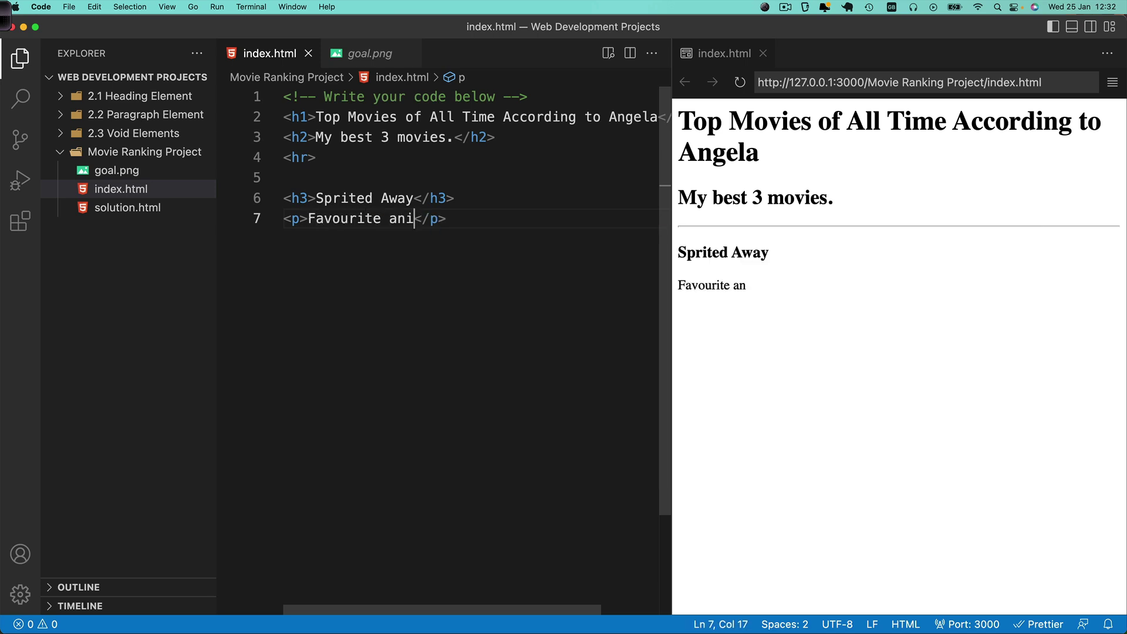
{"action": "type", "text": "me."}
{"action": "key", "text": "End"}
{"action": "key", "text": "Return"}
{"action": "key", "text": "Return"}
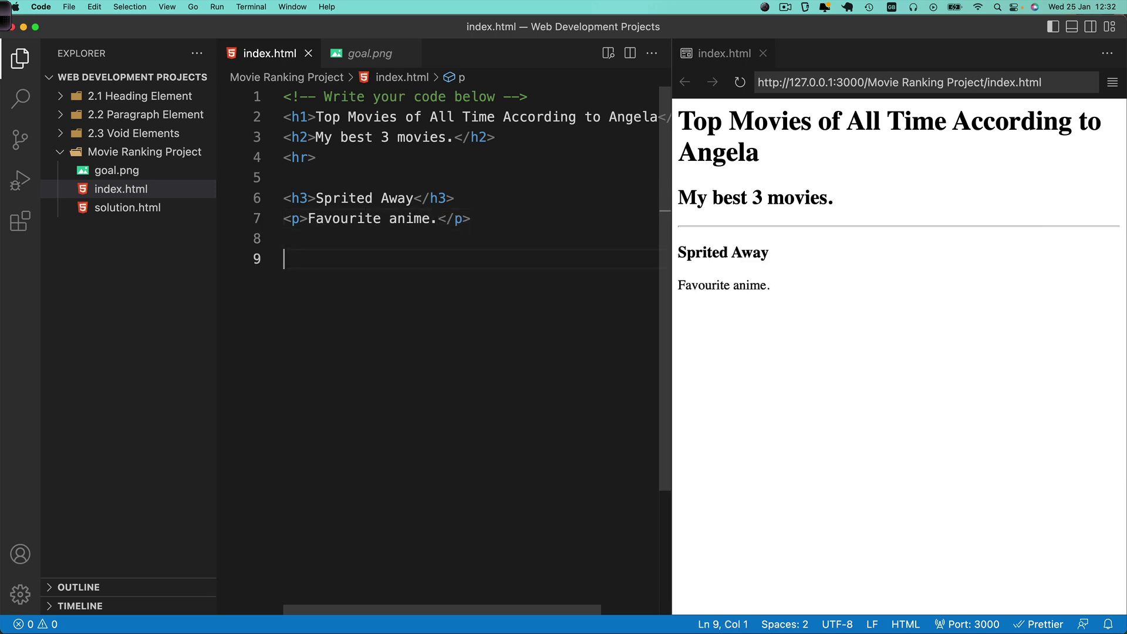
{"action": "type", "text": "<h3>"}
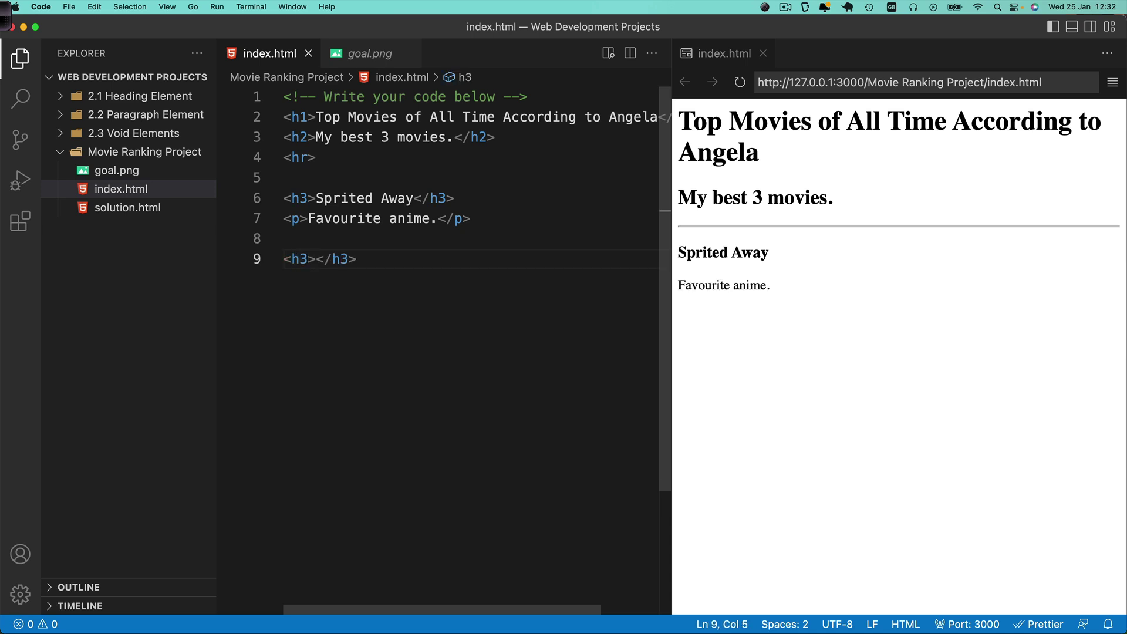
{"action": "type", "text": "Ex Machina"}
- Give Ex Machina the paragraph 'Cool sci-fi movie.' and leave a blank line for the third movie
{"action": "key", "text": "End"}
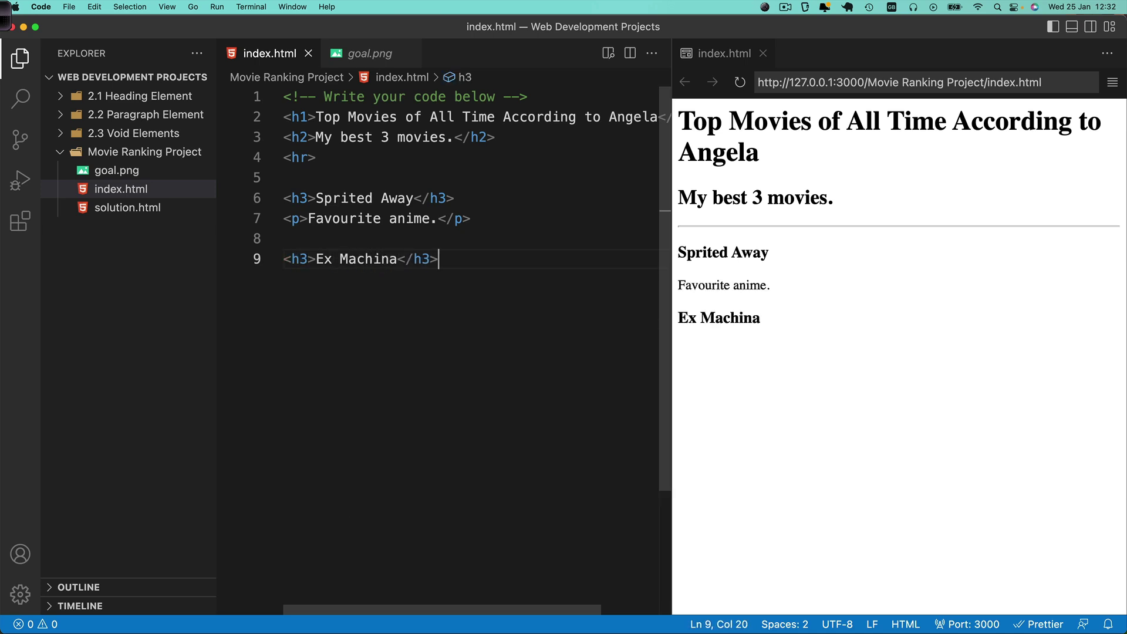
{"action": "key", "text": "Return"}
{"action": "type", "text": "<p>"}
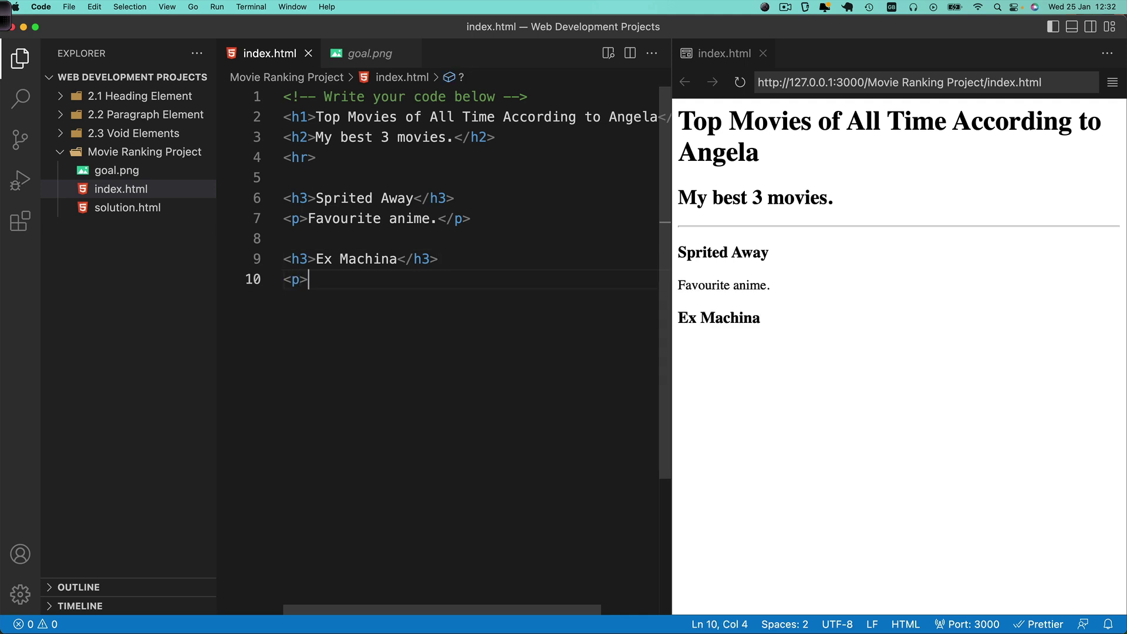
{"action": "type", "text": "Cool "}
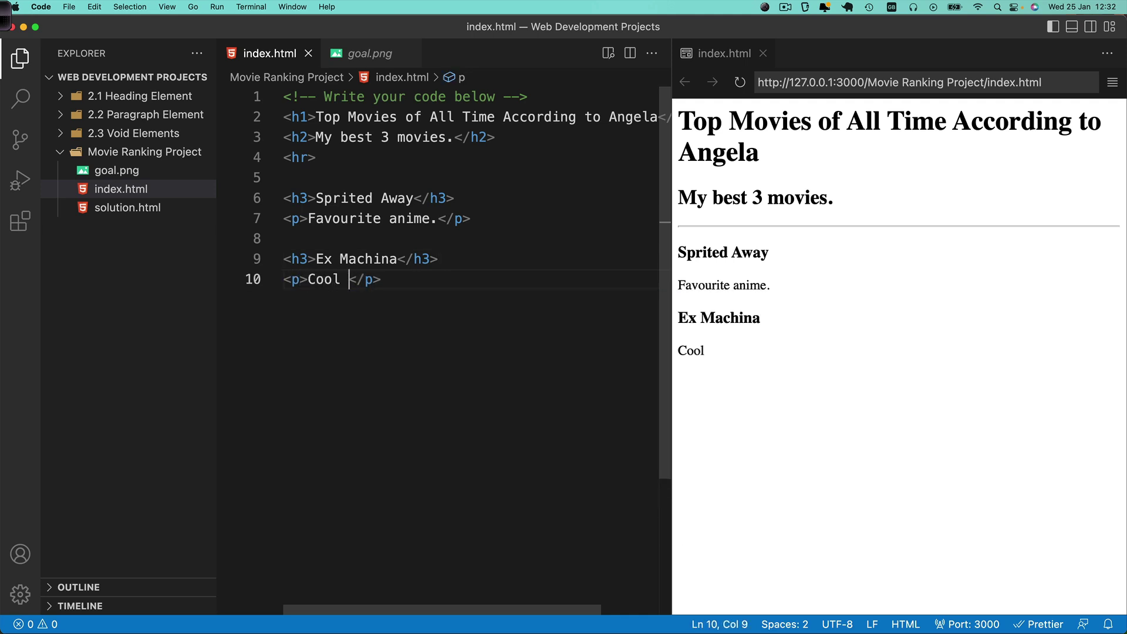
{"action": "type", "text": "sci-fi mov"}
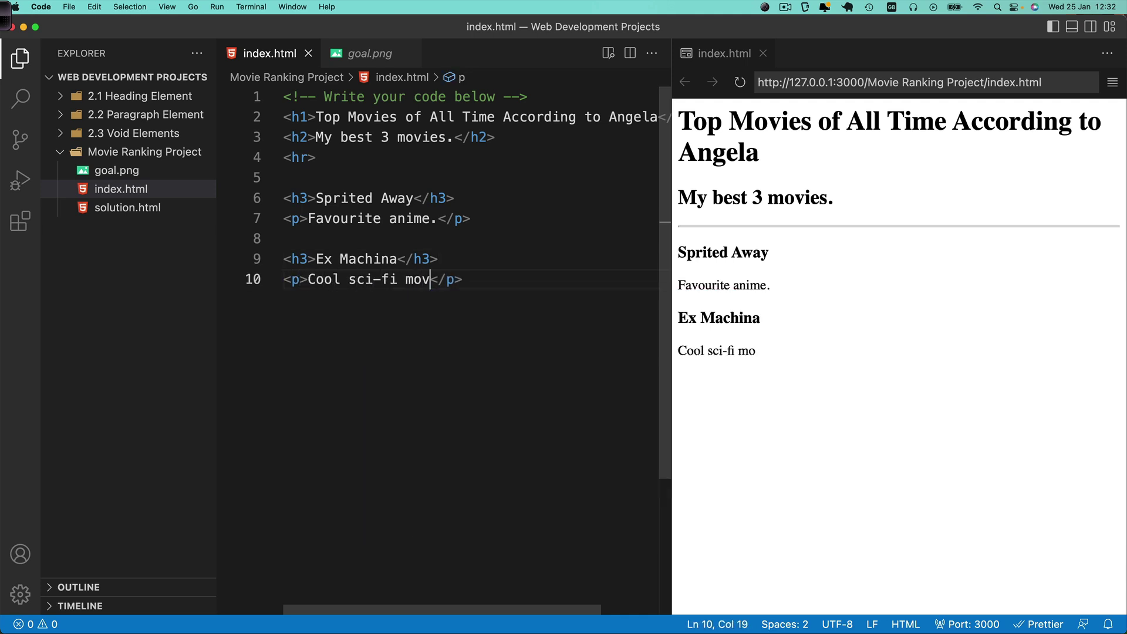
{"action": "type", "text": "ie."}
{"action": "key", "text": "End"}
{"action": "key", "text": "Return"}
{"action": "key", "text": "Return"}
{"action": "type", "text": "<"}
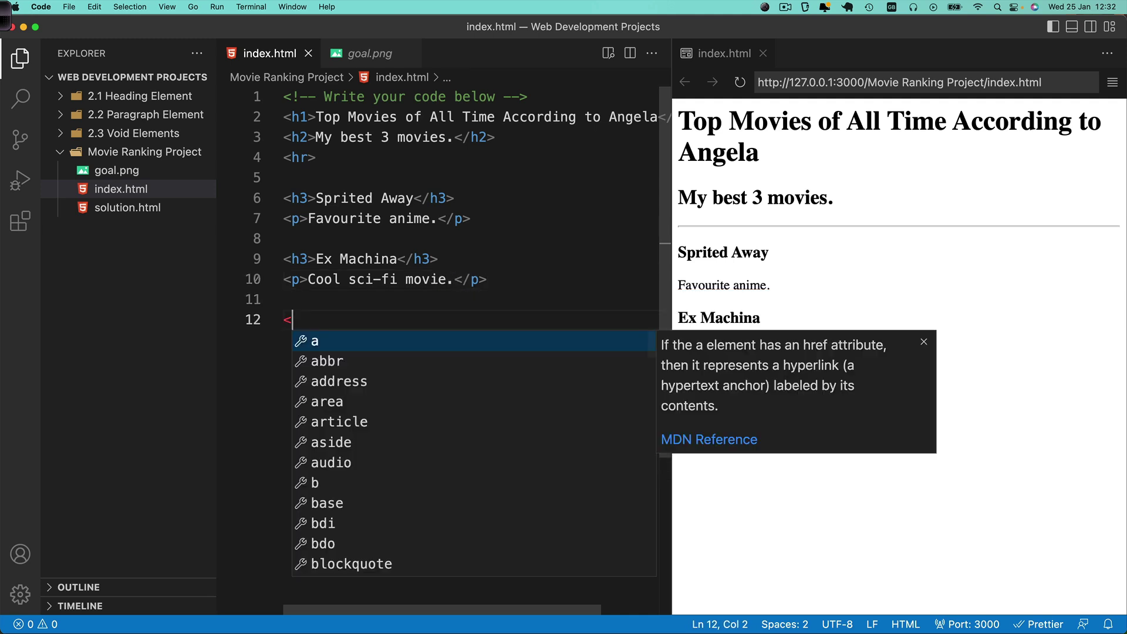
{"action": "type", "text": "h3></h3>"}
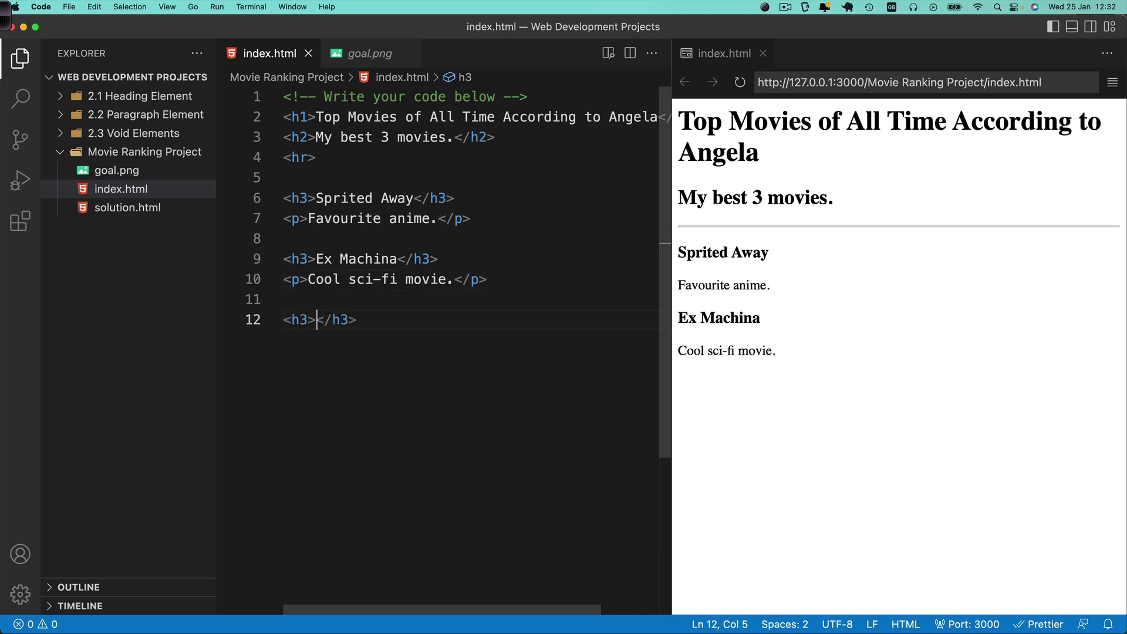
{"action": "type", "text": "Drive"}
- Add the Drive h3 heading followed by the paragraph 'Beautifully shot movie.'
{"action": "key", "text": "End"}
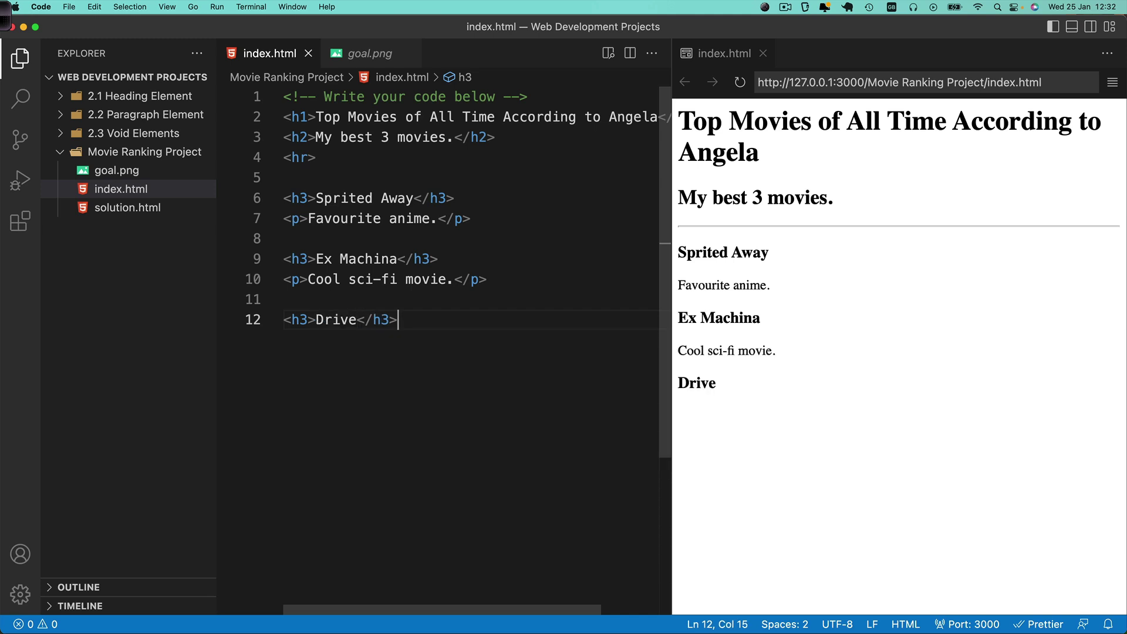
{"action": "key", "text": "Return"}
{"action": "type", "text": "<p>"}
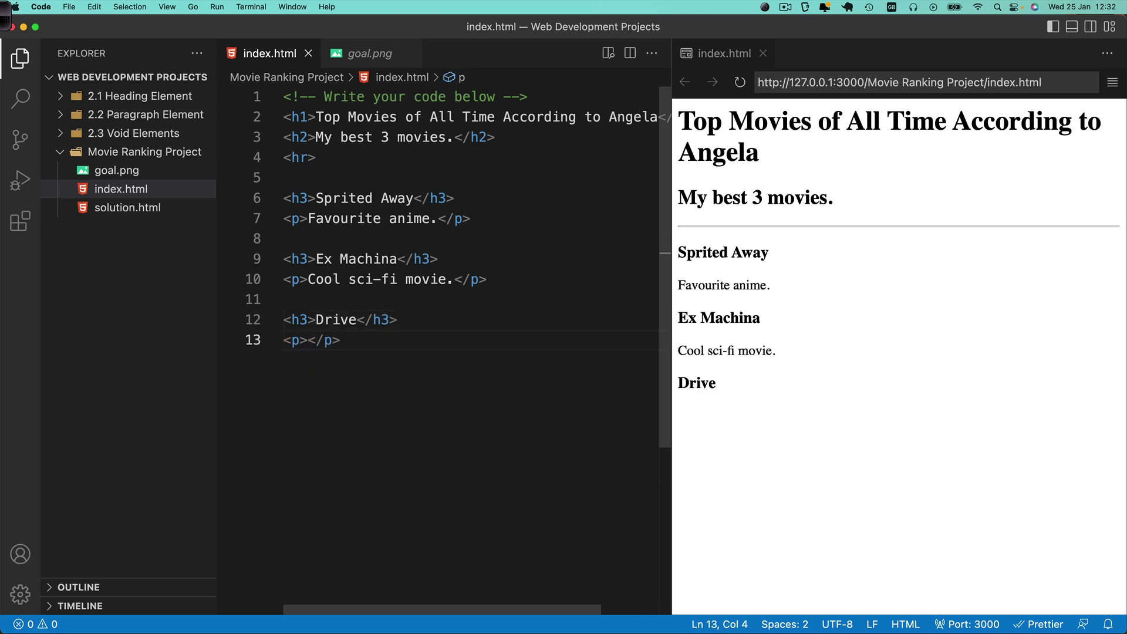
{"action": "type", "text": "B"}
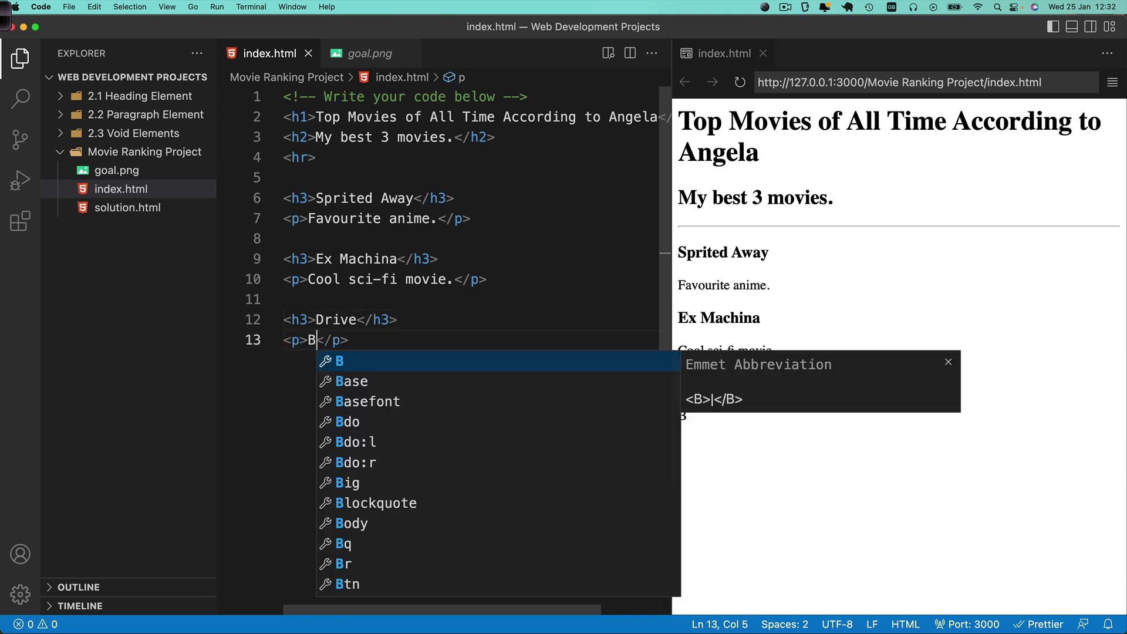
{"action": "type", "text": "eautifully "}
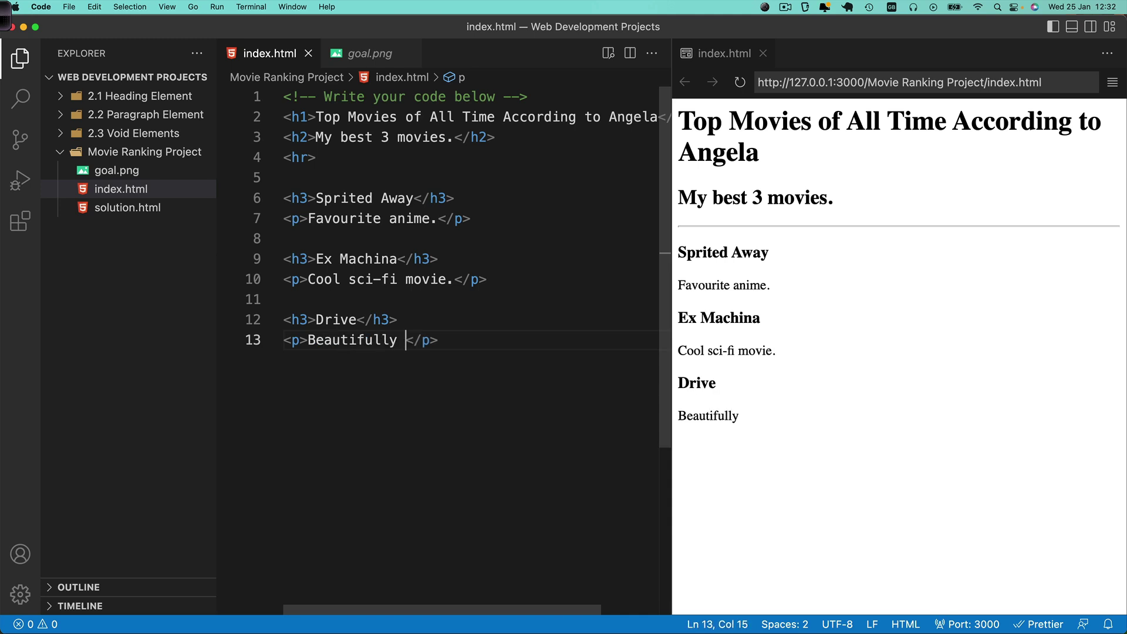
{"action": "type", "text": "shot m"}
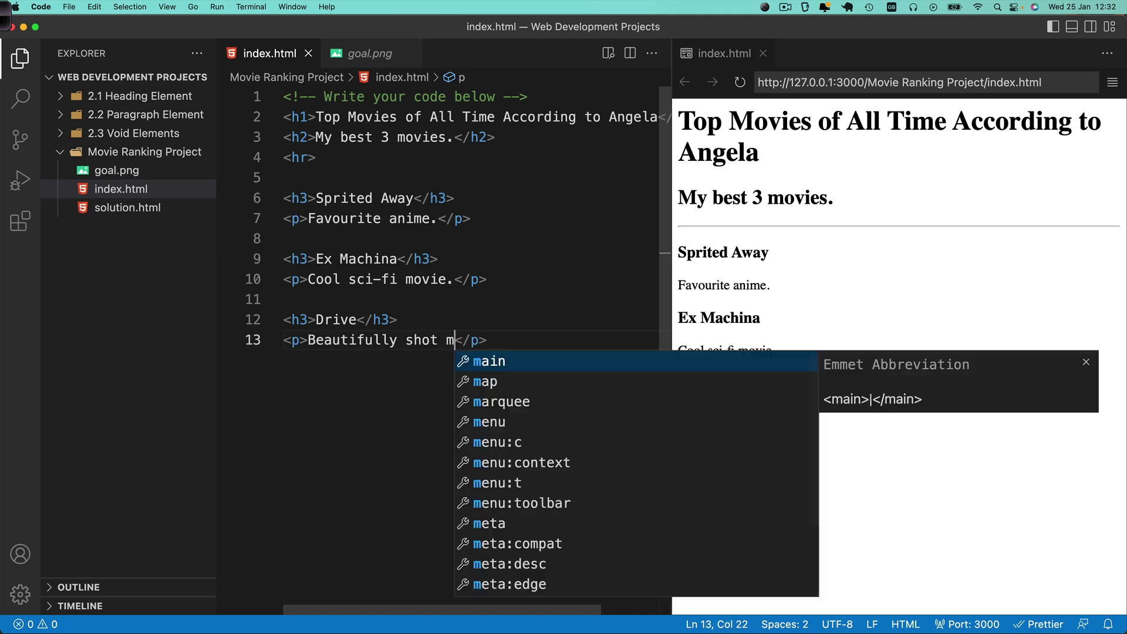
{"action": "type", "text": "ovie."}
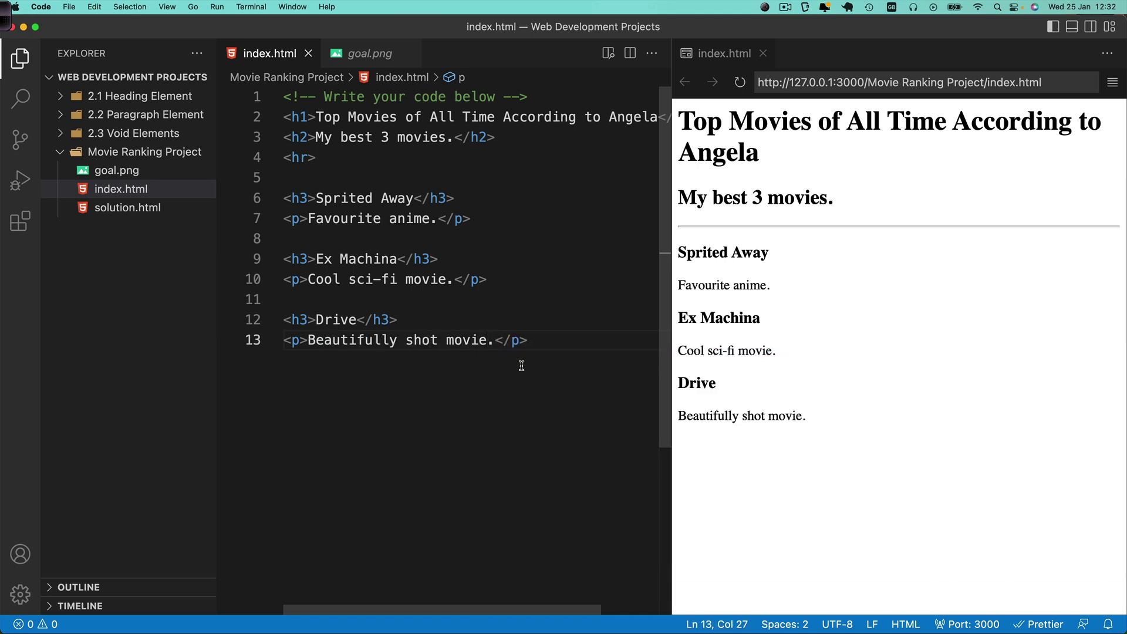
{"action": "left_click_drag", "start_coordinate": [549, 344], "coordinate": [257, 97]}
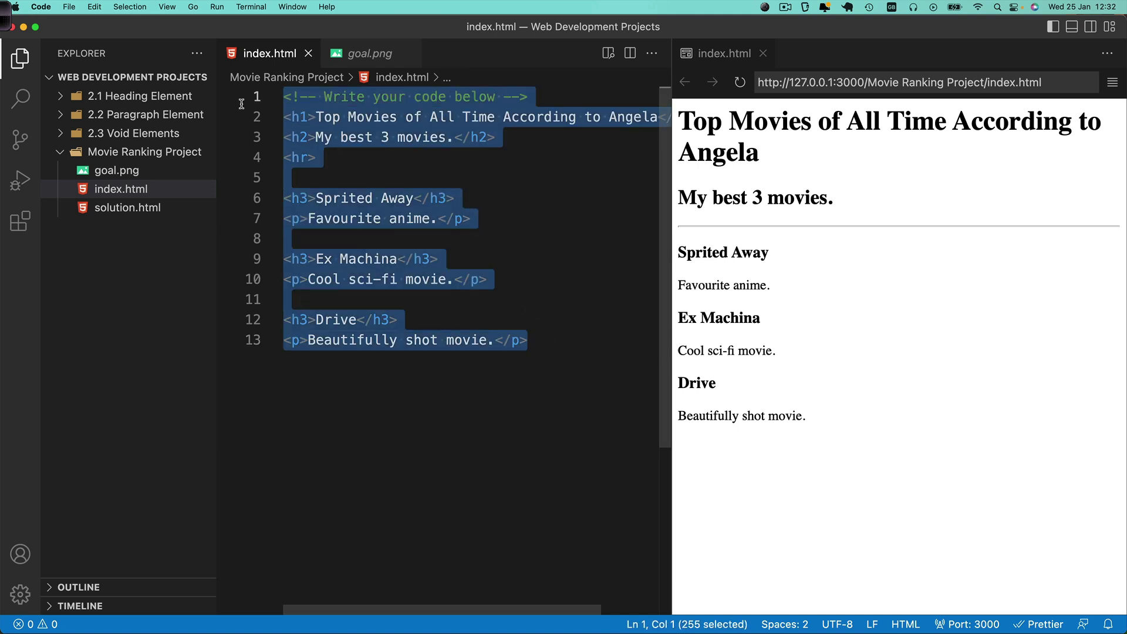
{"action": "left_click", "coordinate": [547, 353]}
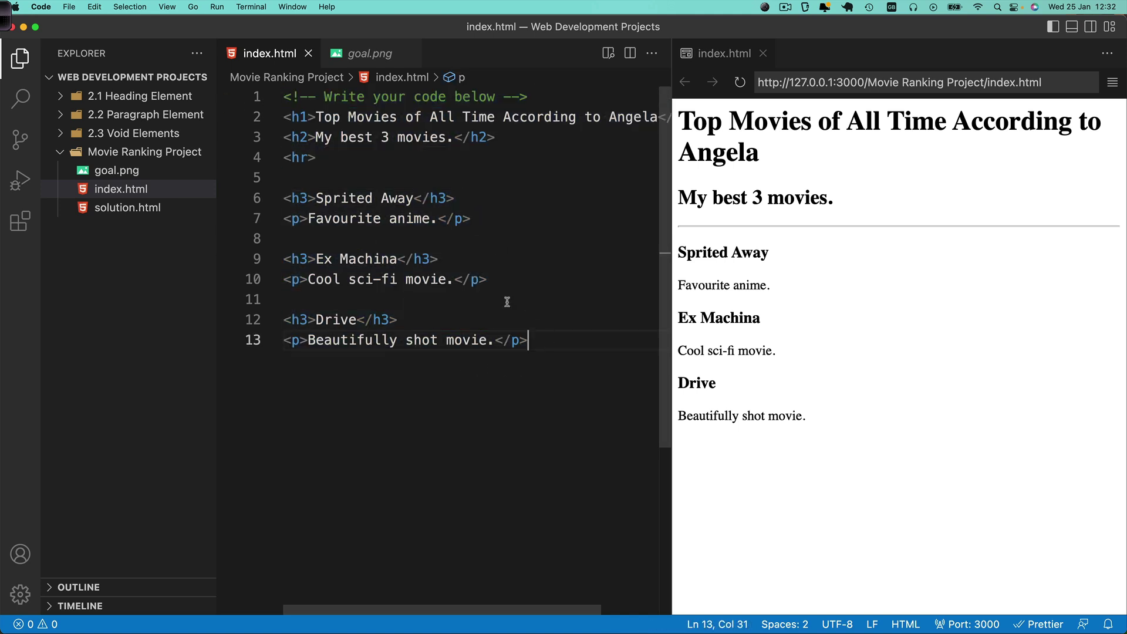
{"action": "key", "text": "super+a"}
{"action": "left_click", "coordinate": [432, 364]}
{"action": "mouse_move", "coordinate": [285, 117]}
{"action": "left_mouse_down"}
{"action": "mouse_move", "coordinate": [542, 307]}
{"action": "mouse_move", "coordinate": [549, 339]}
{"action": "left_mouse_up"}
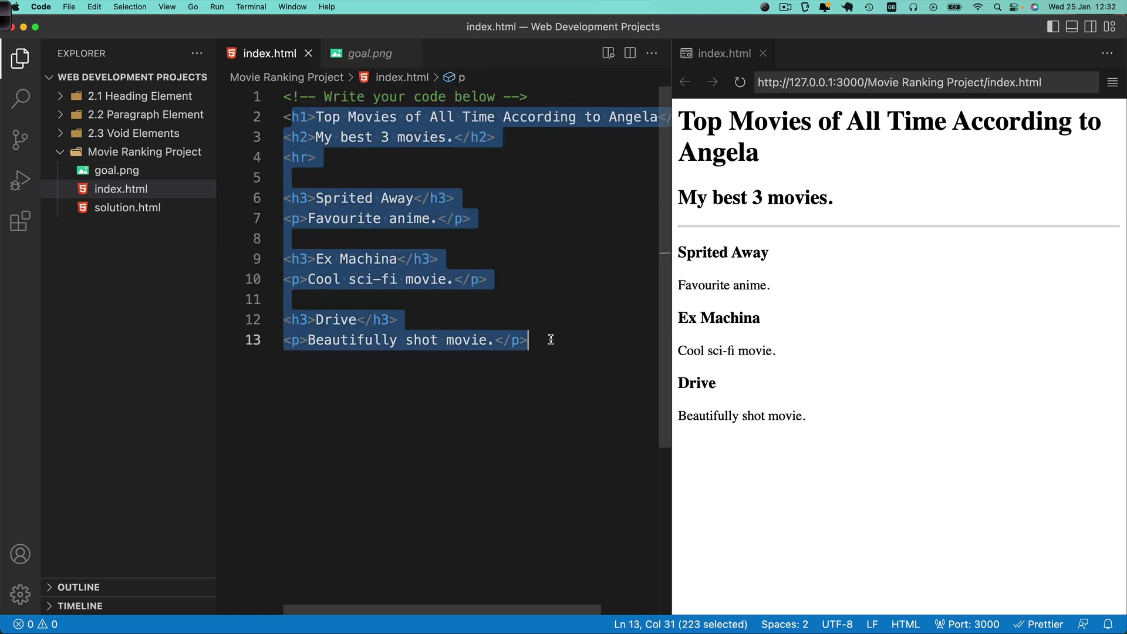
{"action": "left_click", "coordinate": [549, 339]}
{"action": "left_click", "coordinate": [113, 171]}
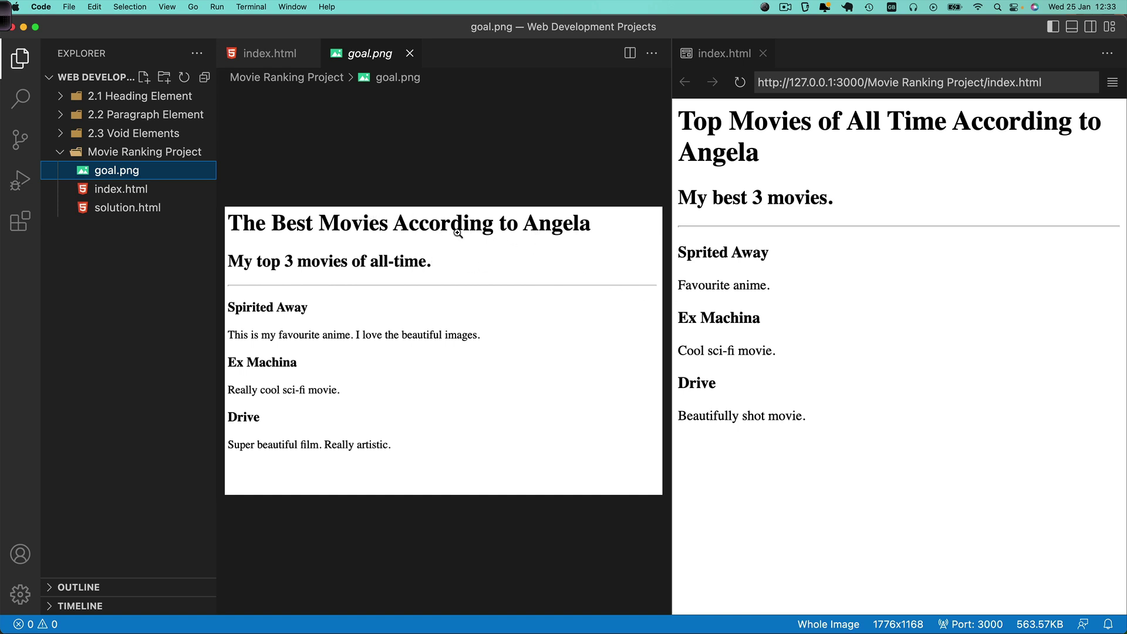
{"action": "left_click", "coordinate": [121, 189]}
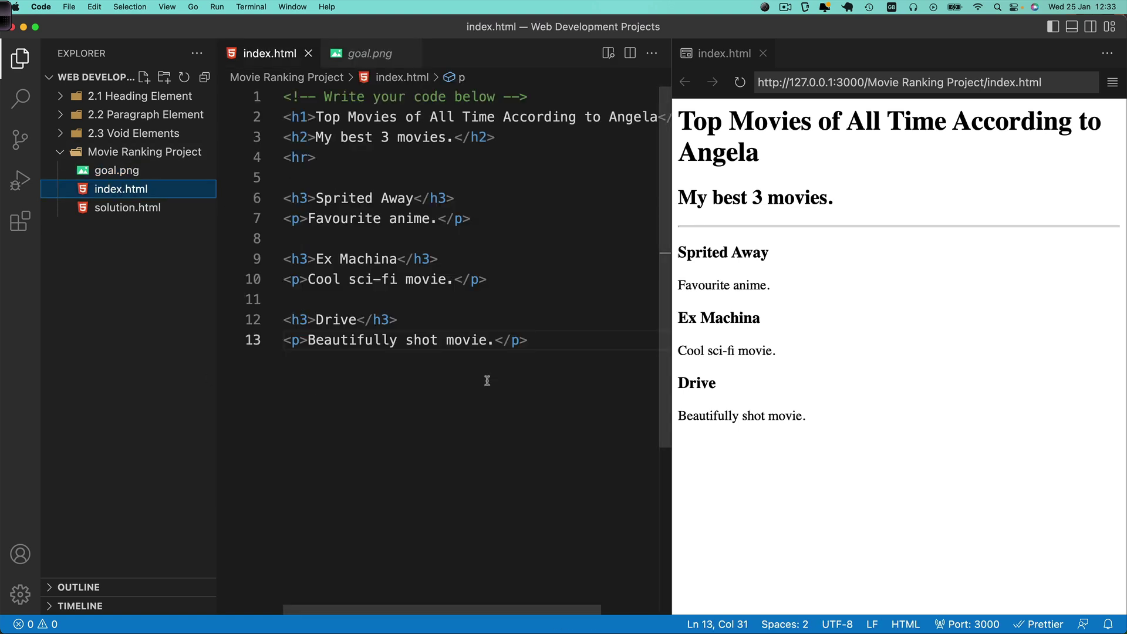
{"action": "key", "text": "super+a"}
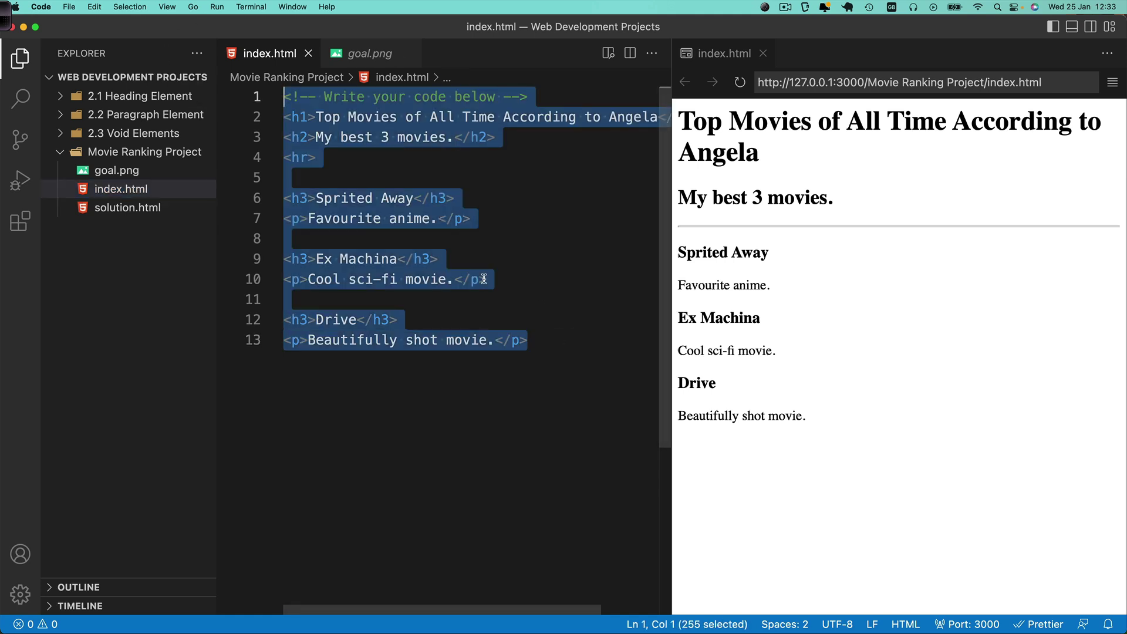
{"action": "left_click", "coordinate": [511, 299]}
{"action": "left_click_drag", "start_coordinate": [530, 340], "coordinate": [264, 96]}
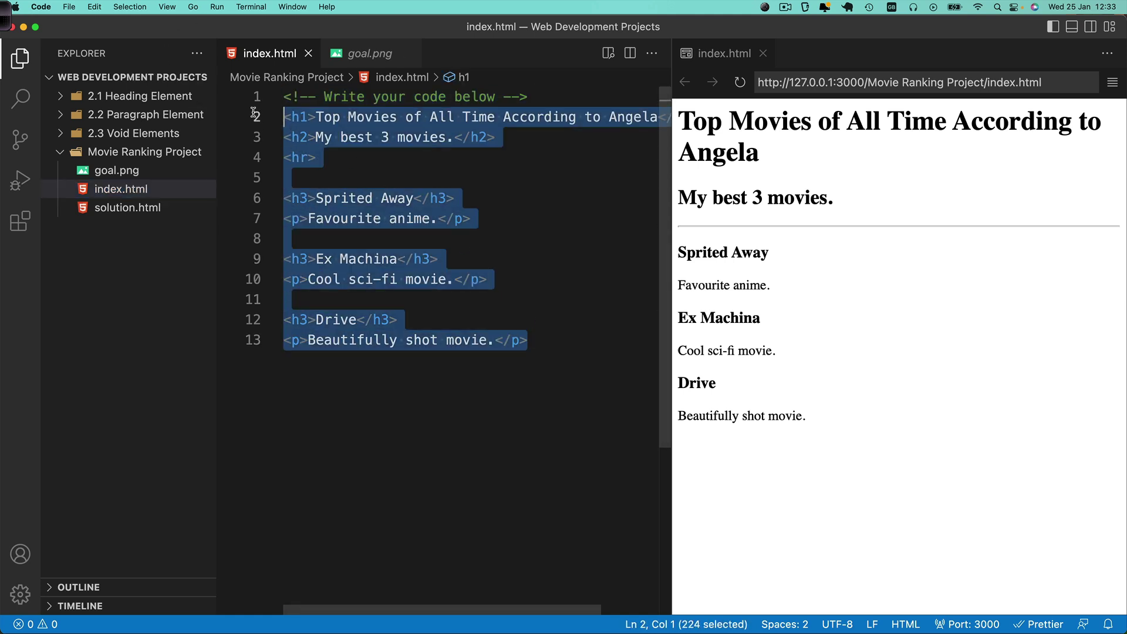
{"action": "left_click", "coordinate": [531, 342]}
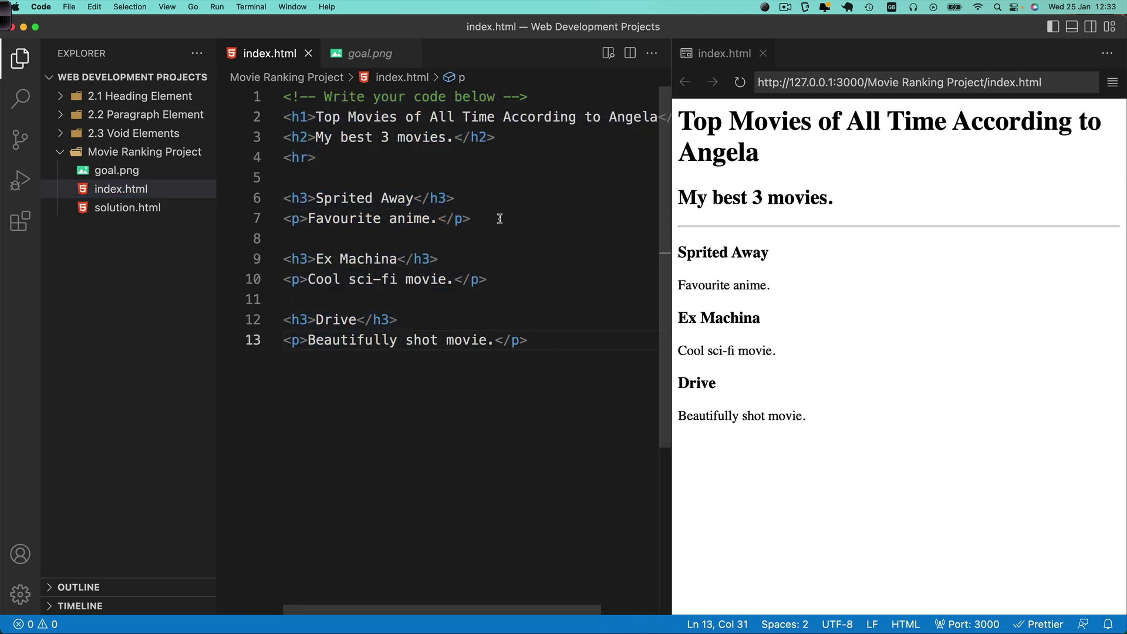
{"action": "left_click_drag", "start_coordinate": [472, 218], "coordinate": [275, 212]}
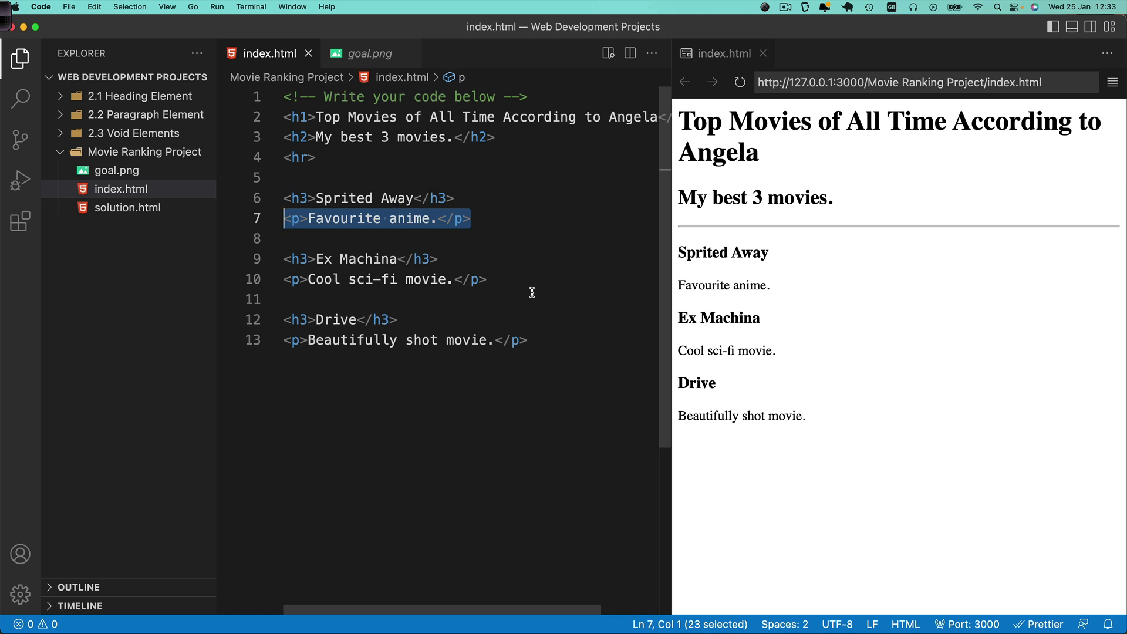
{"action": "left_click_drag", "start_coordinate": [560, 342], "coordinate": [263, 94]}
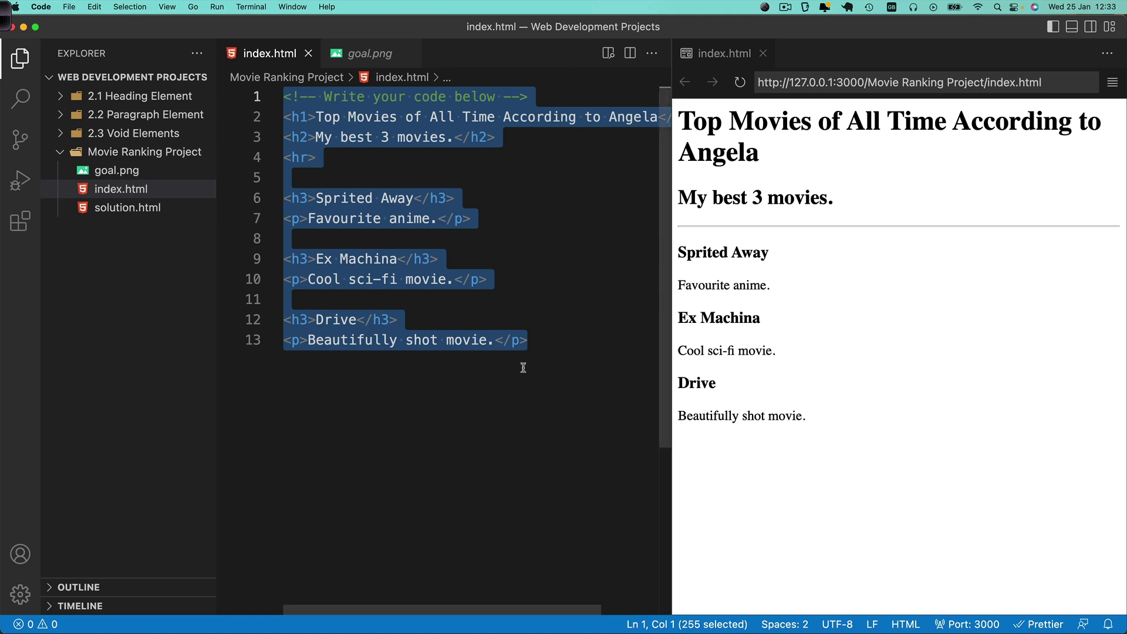
{"action": "left_click", "coordinate": [582, 352]}
{"action": "left_click_drag", "start_coordinate": [581, 351], "coordinate": [284, 93]}
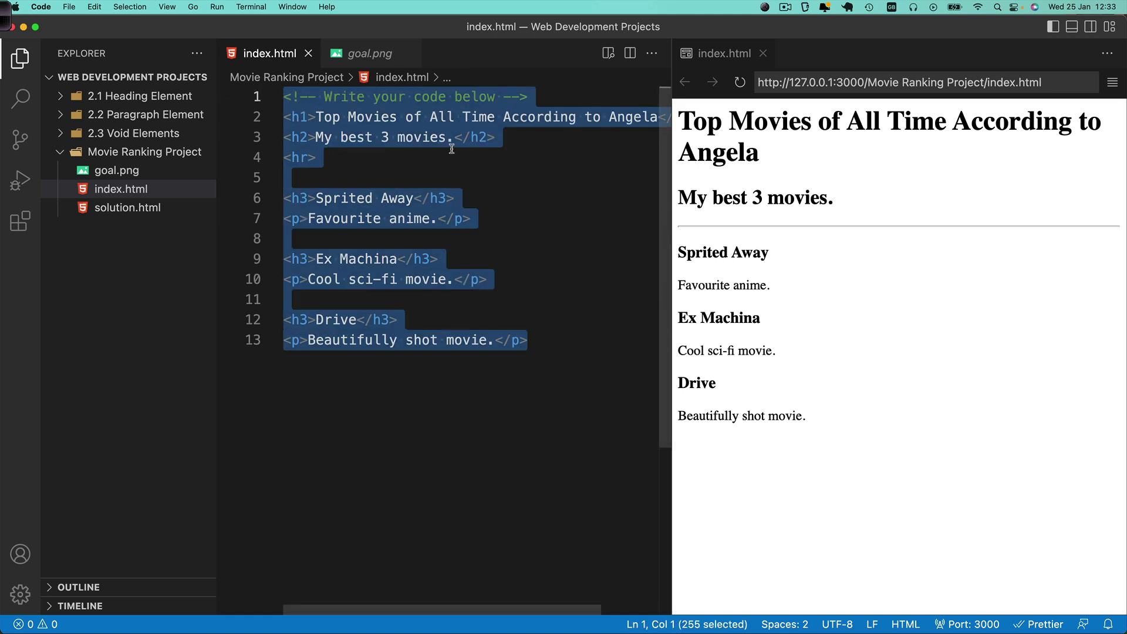